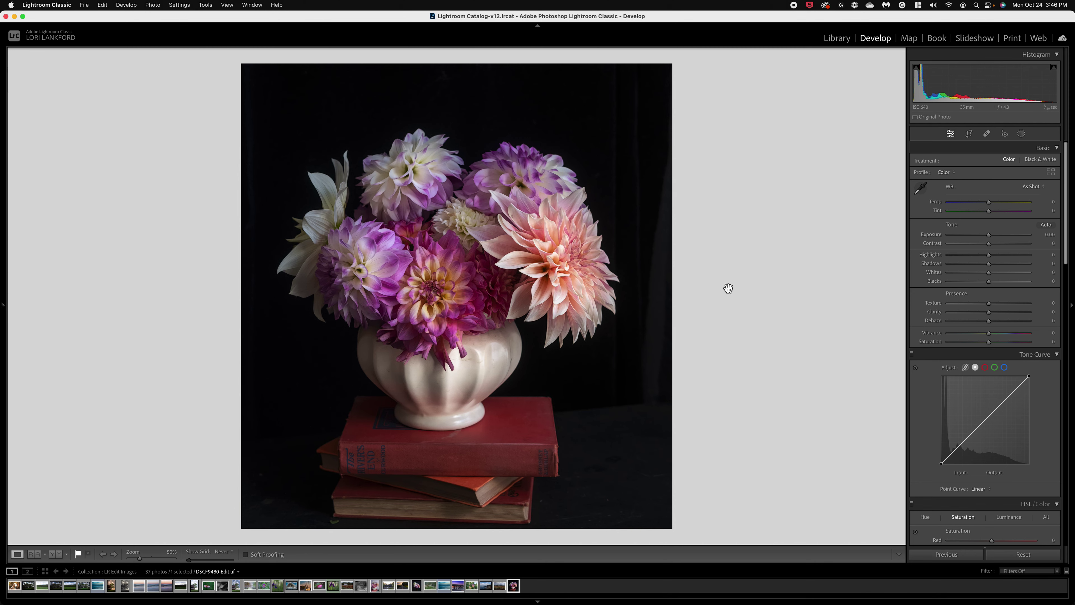
Step: Create a mask with Select Subject to isolate the flowers and vase
{"action": "left_click", "coordinate": [1022, 135]}
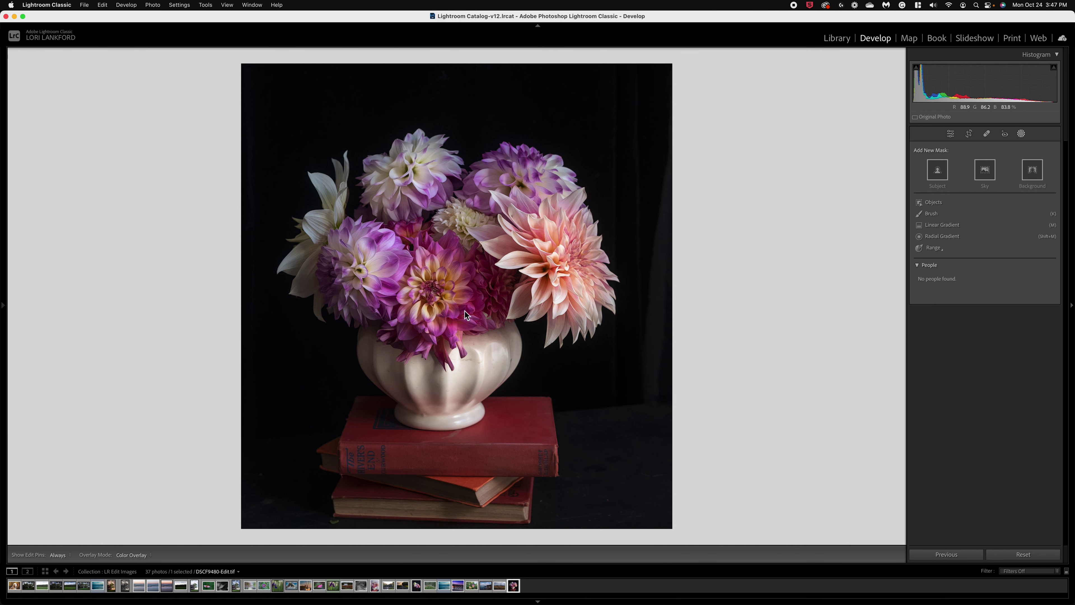
{"action": "left_click", "coordinate": [938, 171]}
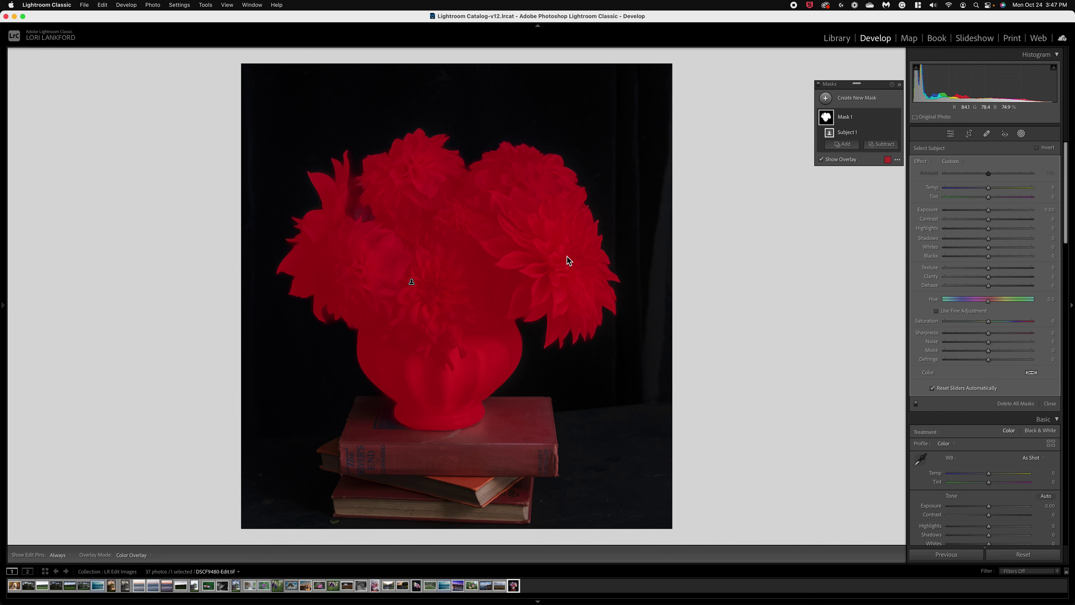
{"action": "key", "text": "super+equal"}
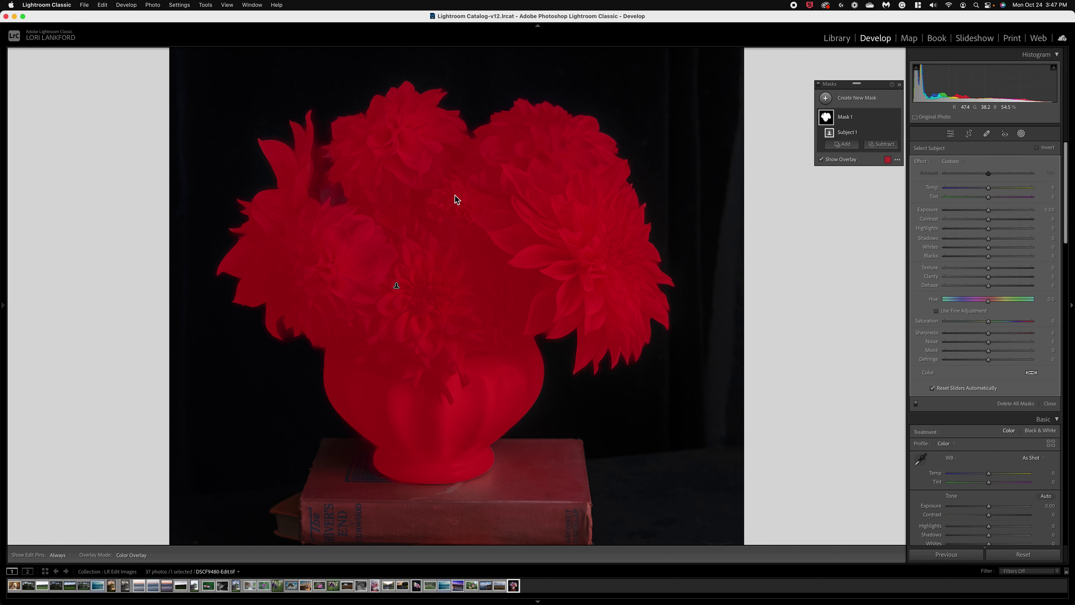
Step: Subtract from the subject mask with a Brush set to feather 49, flow 49 and density 49
{"action": "left_click", "coordinate": [872, 145]}
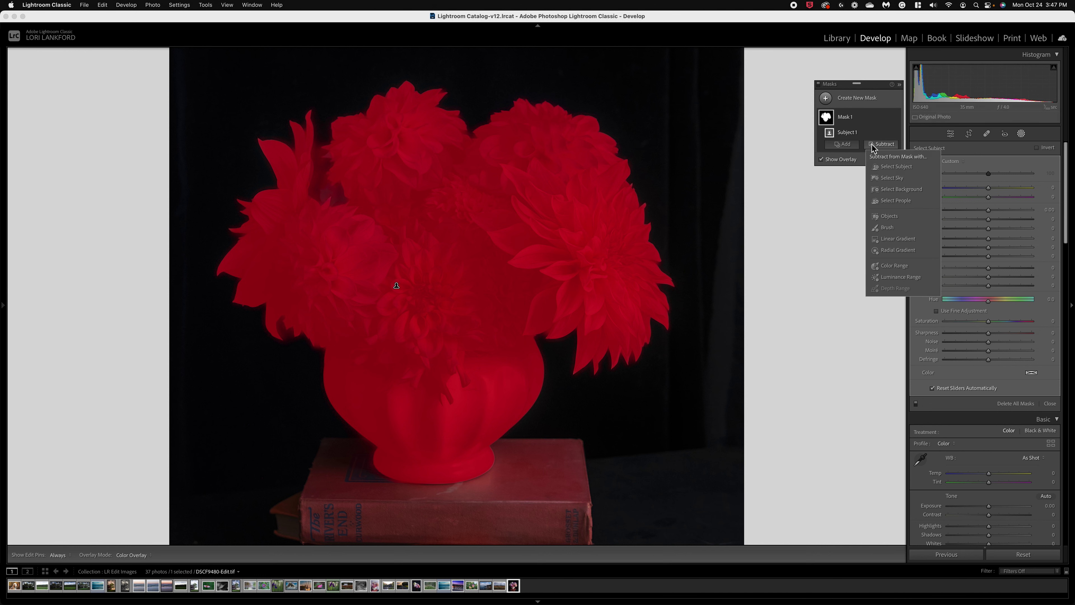
{"action": "left_click", "coordinate": [887, 232]}
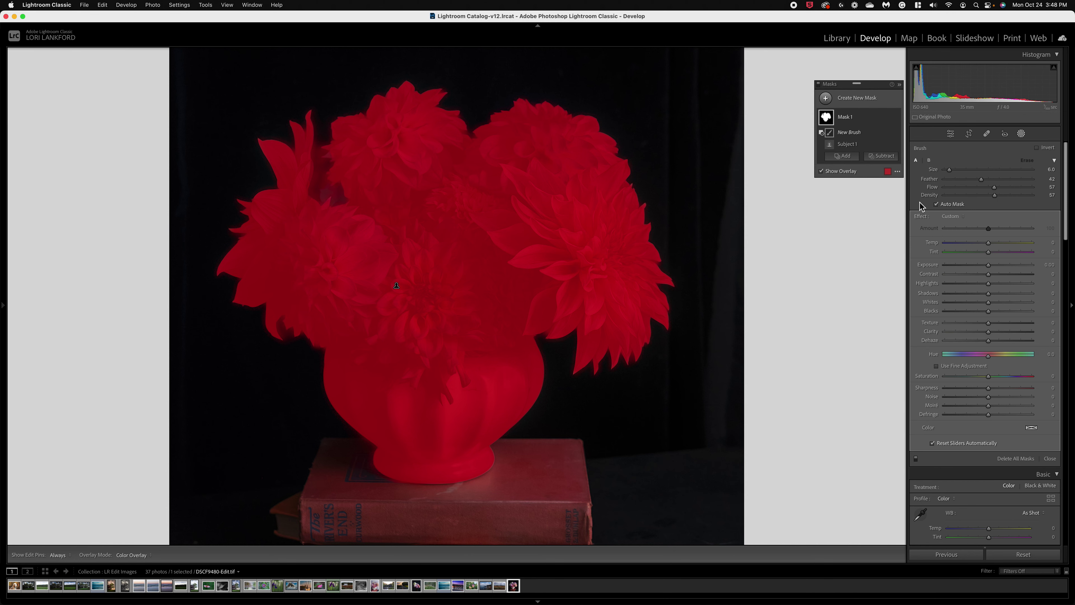
{"action": "mouse_move", "coordinate": [319, 168]}
{"action": "left_mouse_down"}
{"action": "mouse_move", "coordinate": [326, 199]}
{"action": "mouse_move", "coordinate": [336, 189]}
{"action": "mouse_move", "coordinate": [343, 220]}
{"action": "left_mouse_up"}
{"action": "left_click", "coordinate": [986, 188]}
{"action": "left_click_drag", "start_coordinate": [992, 180], "coordinate": [988, 178]}
Step: Shrink the subtract brush to size 3.0 and paint the mask off the background below the lower-left petals
{"action": "key", "text": "super+equal"}
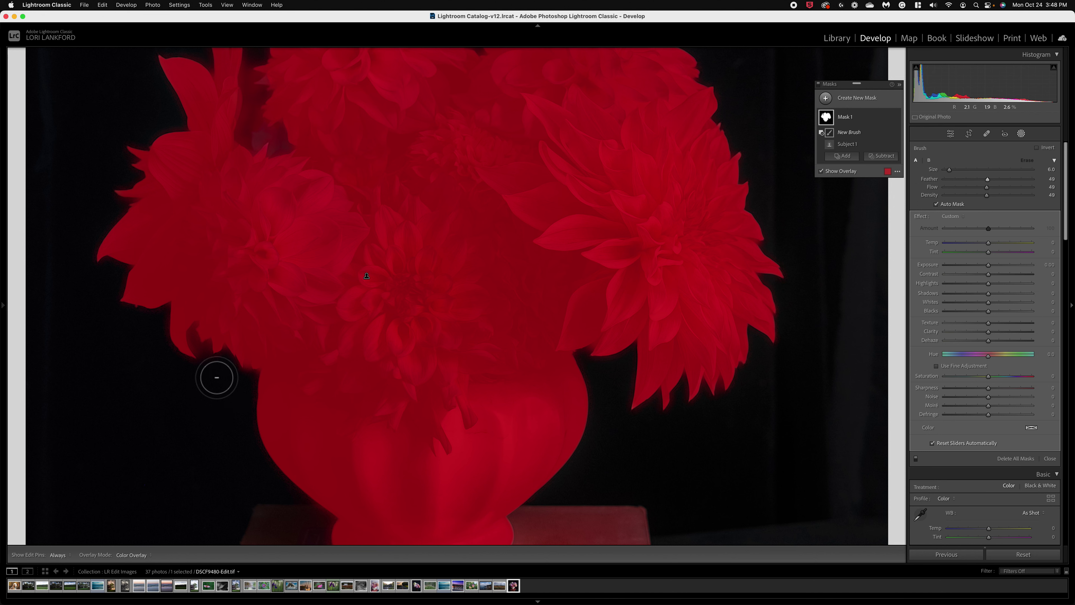
{"action": "key", "text": "bracketleft"}
{"action": "key", "text": "bracketleft"}
{"action": "key", "text": "bracketleft"}
{"action": "key", "text": "h"}
{"action": "mouse_move", "coordinate": [193, 340]}
{"action": "left_mouse_down"}
{"action": "mouse_move", "coordinate": [201, 356]}
{"action": "mouse_move", "coordinate": [189, 329]}
{"action": "mouse_move", "coordinate": [195, 351]}
{"action": "mouse_move", "coordinate": [198, 331]}
{"action": "mouse_move", "coordinate": [200, 350]}
{"action": "mouse_move", "coordinate": [214, 351]}
{"action": "mouse_move", "coordinate": [194, 341]}
{"action": "mouse_move", "coordinate": [192, 353]}
{"action": "mouse_move", "coordinate": [195, 341]}
{"action": "mouse_move", "coordinate": [207, 362]}
{"action": "mouse_move", "coordinate": [208, 342]}
{"action": "mouse_move", "coordinate": [221, 345]}
{"action": "mouse_move", "coordinate": [252, 379]}
{"action": "left_mouse_up"}
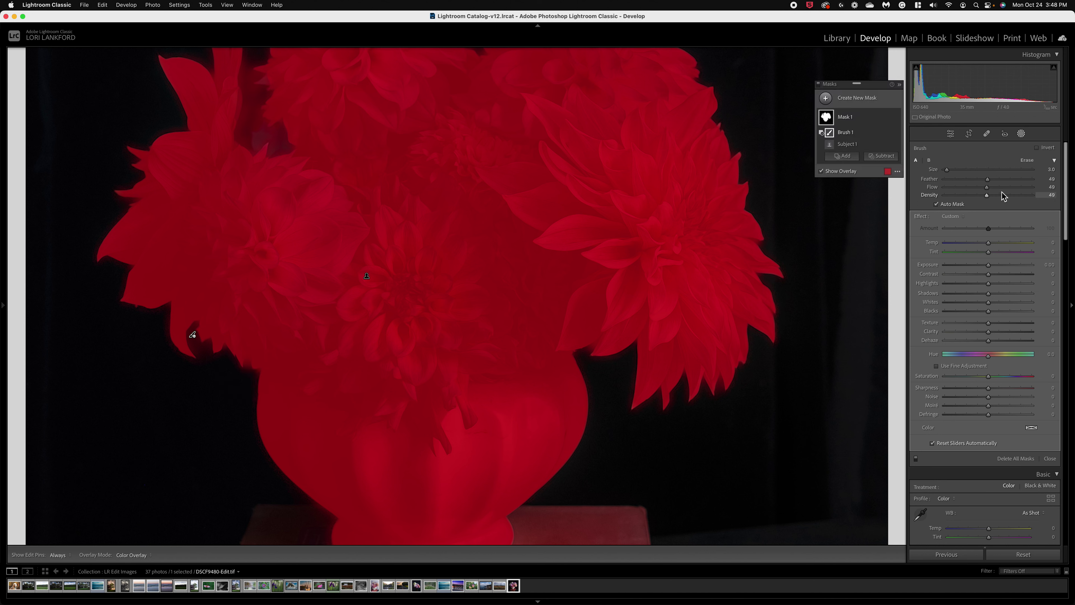
Step: Set the brush flow to 62 and density to 66 and paint away more mask spill along the lower-left petals
{"action": "left_click_drag", "start_coordinate": [986, 187], "coordinate": [999, 191]}
{"action": "mouse_move", "coordinate": [245, 374]}
{"action": "left_mouse_down"}
{"action": "mouse_move", "coordinate": [251, 365]}
{"action": "mouse_move", "coordinate": [251, 378]}
{"action": "left_mouse_up"}
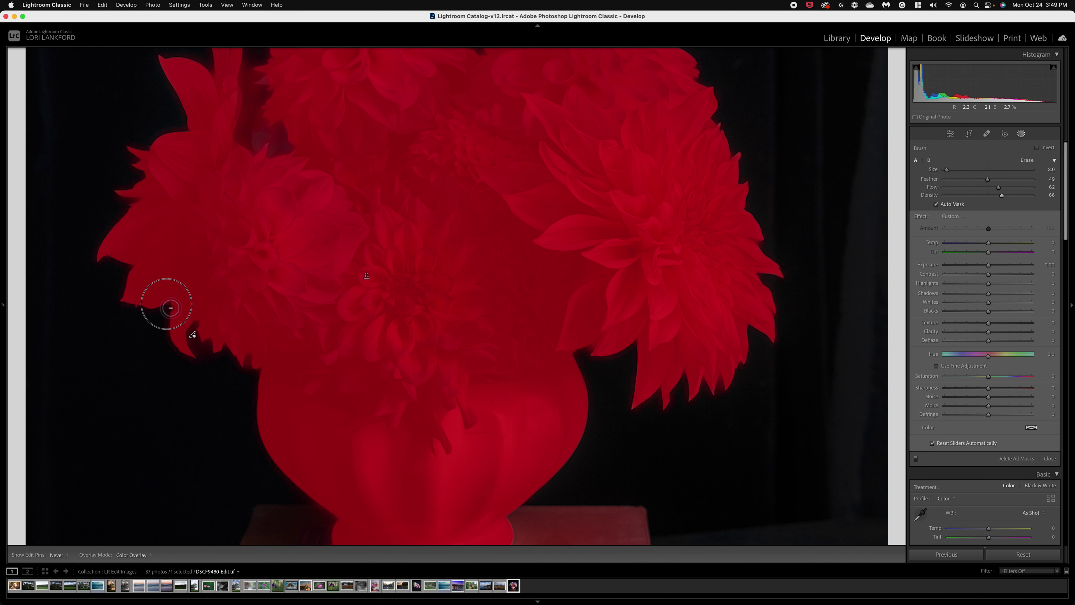
{"action": "mouse_move", "coordinate": [171, 308]}
{"action": "left_mouse_down"}
{"action": "mouse_move", "coordinate": [171, 351]}
{"action": "mouse_move", "coordinate": [190, 367]}
{"action": "mouse_move", "coordinate": [162, 335]}
{"action": "left_mouse_up"}
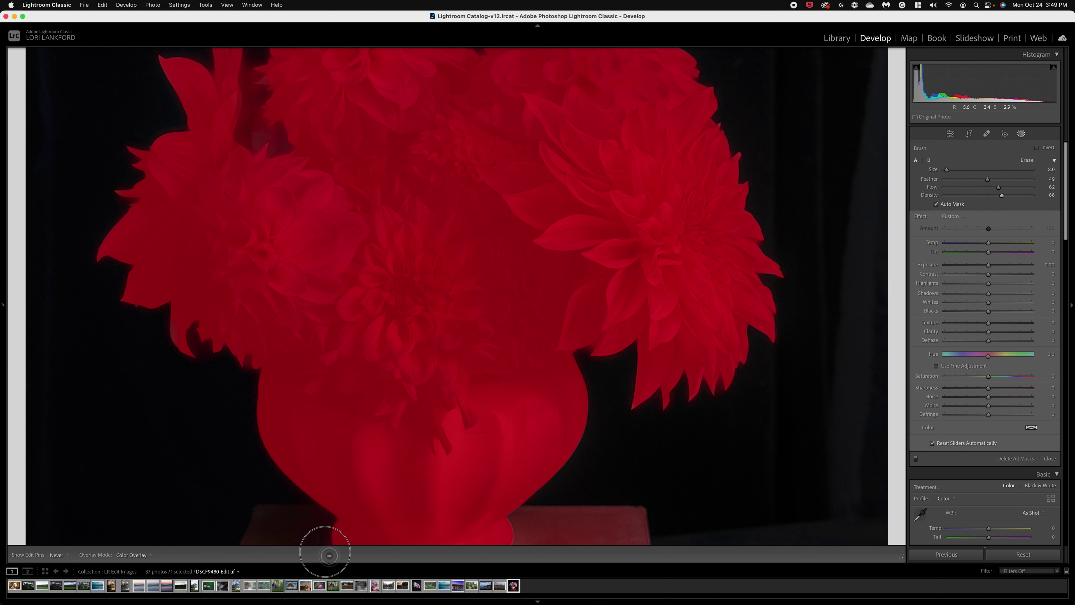
{"action": "key", "text": "h"}
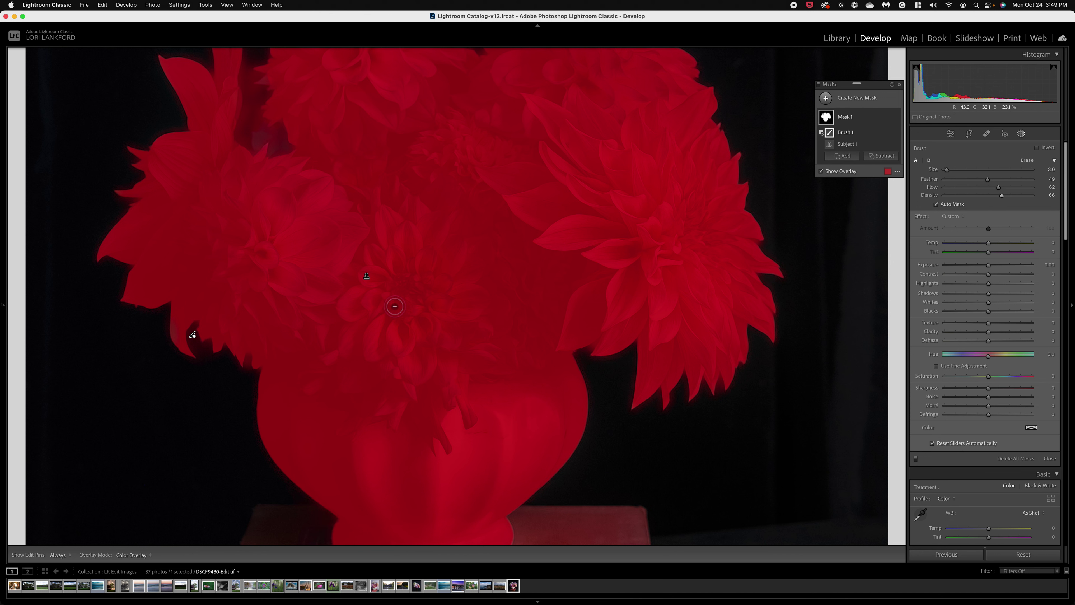
Step: Set the subtract brush size to 6.0 and paint the mask off the gap between the leftmost white flower and the upper flower
{"action": "scroll", "coordinate": [191, 174], "scroll_direction": "up", "scroll_amount": 10}
{"action": "scroll", "coordinate": [298, 387], "scroll_direction": "up", "scroll_amount": 5}
{"action": "key", "text": "z"}
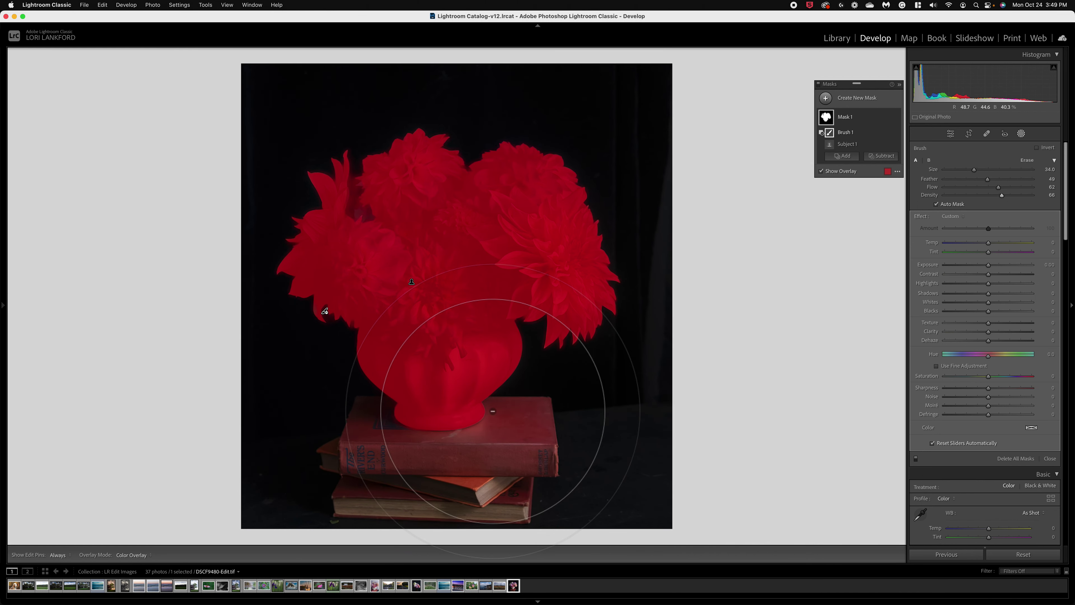
{"action": "scroll", "coordinate": [492, 411], "scroll_direction": "down", "scroll_amount": 8}
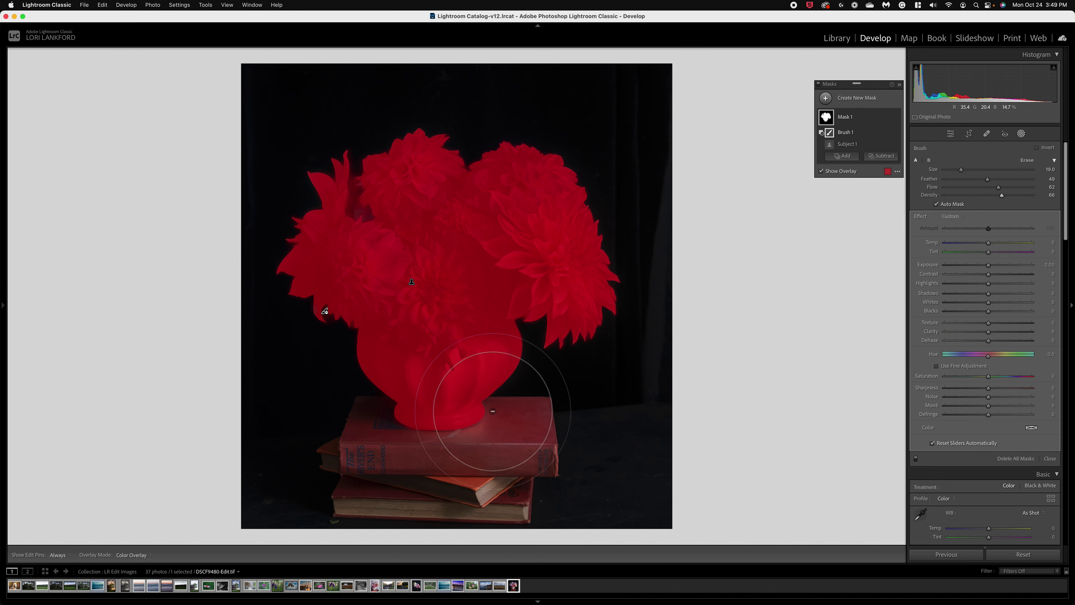
{"action": "scroll", "coordinate": [493, 411], "scroll_direction": "down", "scroll_amount": 7}
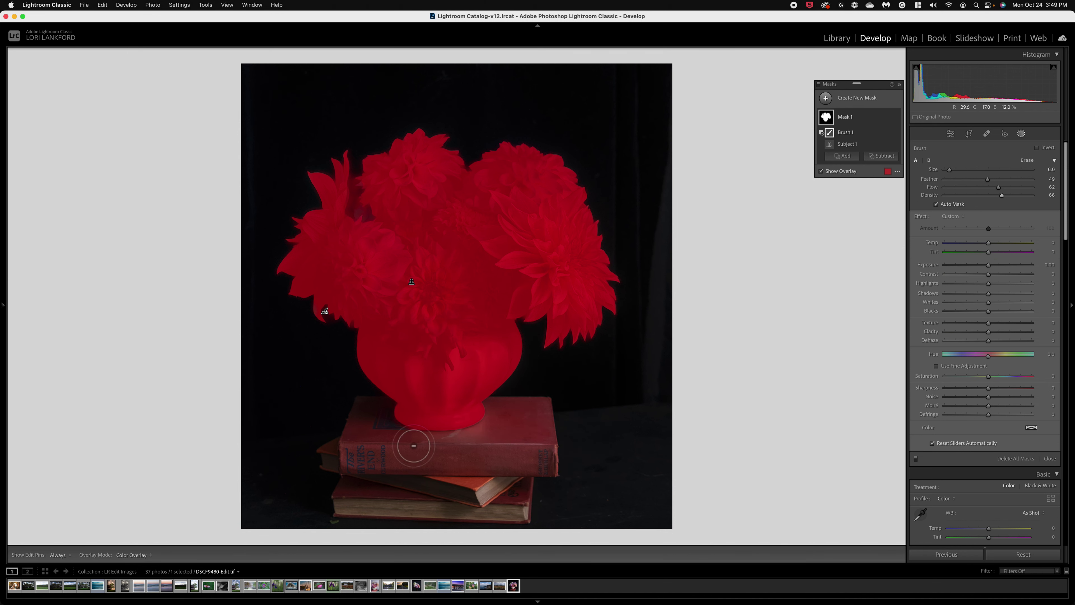
{"action": "key", "text": "h"}
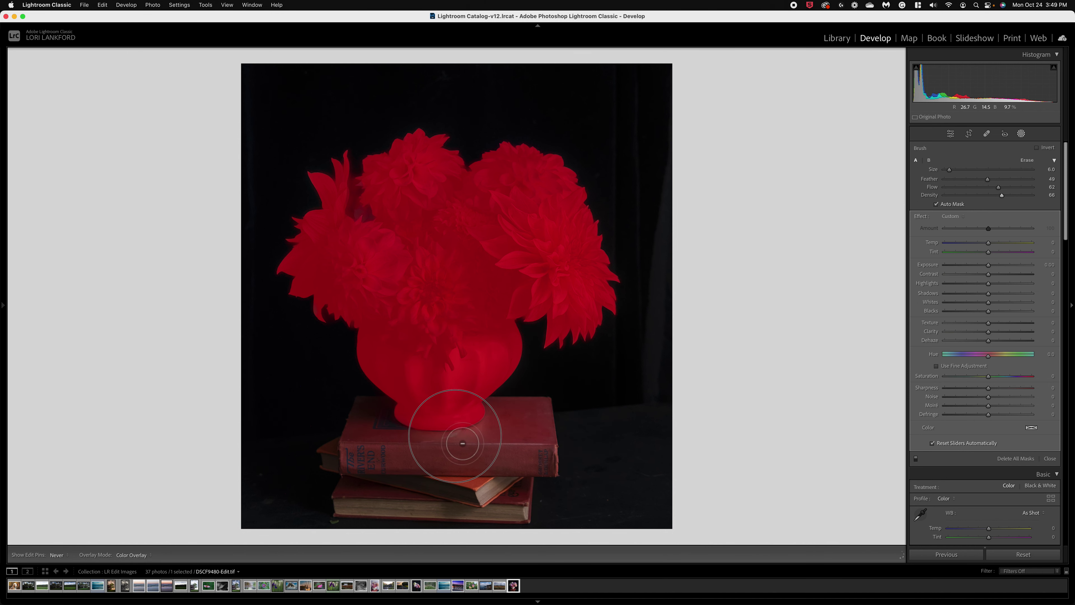
{"action": "key", "text": "h"}
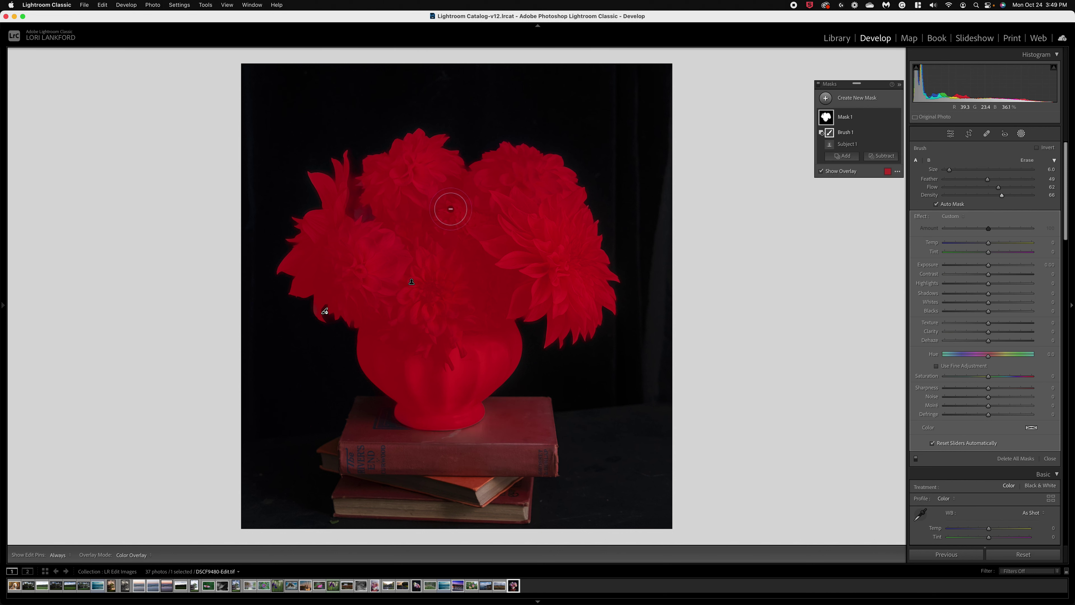
{"action": "key", "text": "super+minus"}
{"action": "key", "text": "super+equal"}
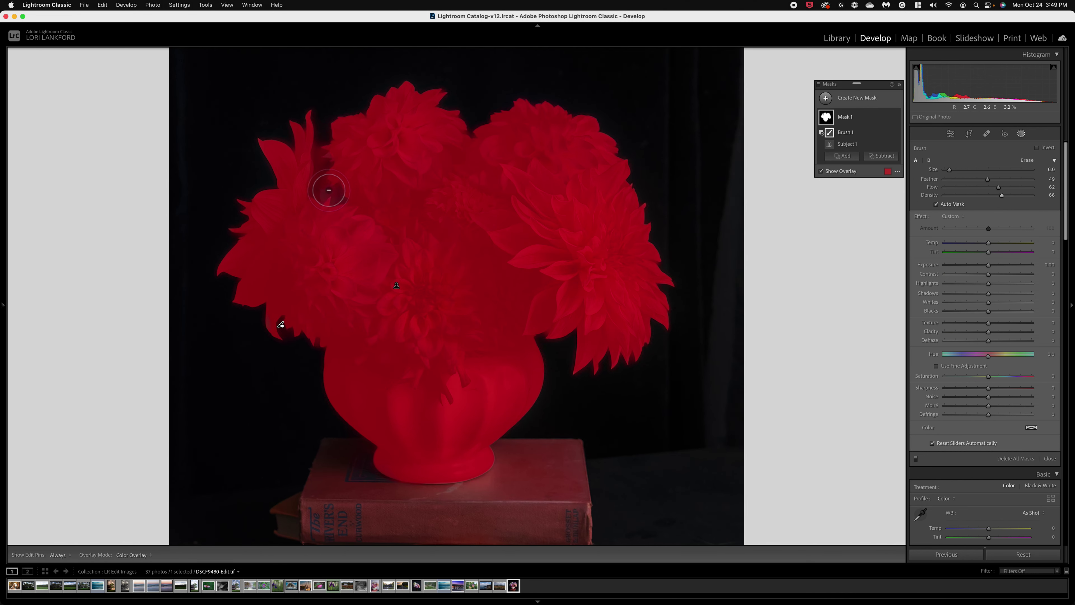
{"action": "left_click_drag", "start_coordinate": [328, 190], "coordinate": [329, 160]}
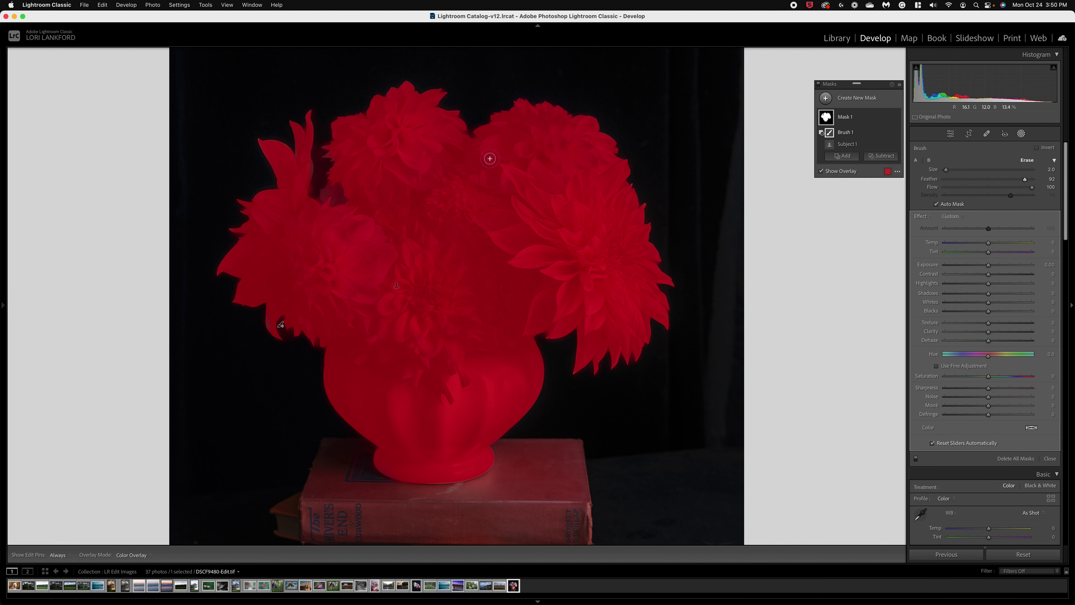
Step: Reduce the subtract brush to size 1.0 with feather 72 and refine the mask around the leftmost white flower's upper petals
{"action": "left_click", "coordinate": [918, 160]}
{"action": "left_click_drag", "start_coordinate": [949, 170], "coordinate": [947, 169]}
{"action": "left_click_drag", "start_coordinate": [987, 178], "coordinate": [1007, 179]}
{"action": "mouse_move", "coordinate": [319, 194]}
{"action": "left_mouse_down"}
{"action": "mouse_move", "coordinate": [315, 173]}
{"action": "mouse_move", "coordinate": [319, 202]}
{"action": "mouse_move", "coordinate": [334, 167]}
{"action": "mouse_move", "coordinate": [324, 143]}
{"action": "mouse_move", "coordinate": [334, 145]}
{"action": "mouse_move", "coordinate": [319, 146]}
{"action": "mouse_move", "coordinate": [322, 156]}
{"action": "mouse_move", "coordinate": [328, 148]}
{"action": "left_mouse_up"}
{"action": "key", "text": "bracketleft"}
{"action": "key", "text": "bracketleft"}
{"action": "key", "text": "bracketright"}
{"action": "left_click_drag", "start_coordinate": [295, 150], "coordinate": [295, 156]}
Step: Check the mask's subject and brush components, and erase the brush subtraction along the leftmost flower's lower petal
{"action": "left_click", "coordinate": [829, 146]}
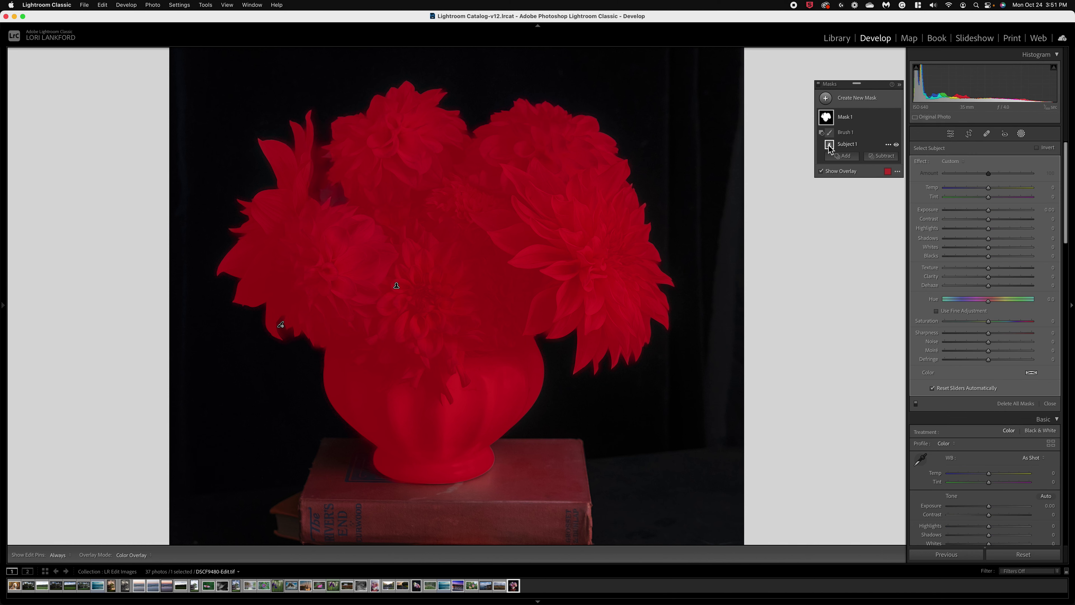
{"action": "left_click", "coordinate": [831, 134]}
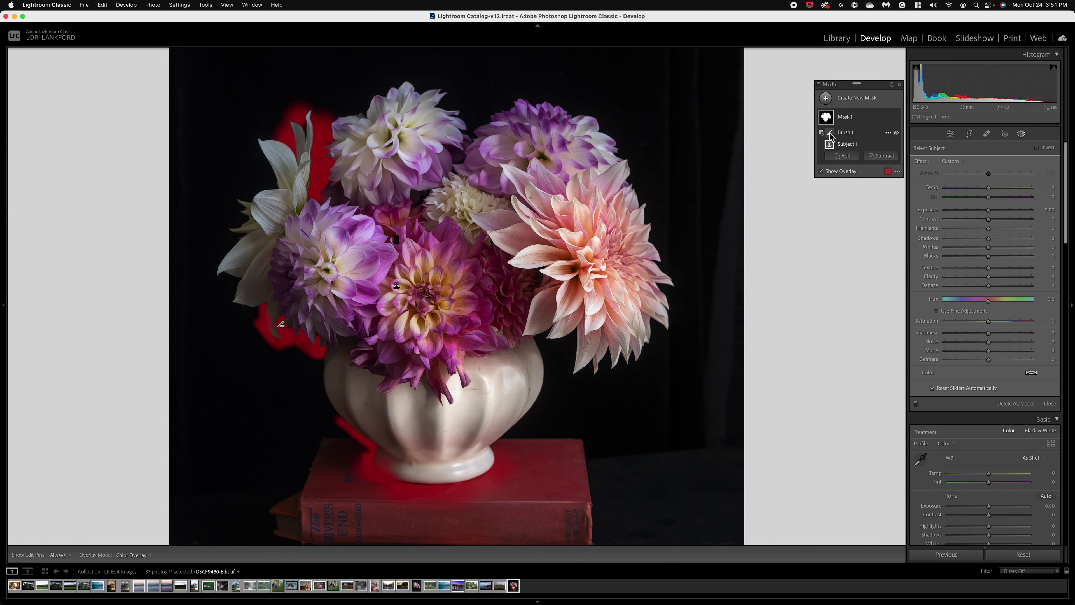
{"action": "left_click", "coordinate": [830, 133]}
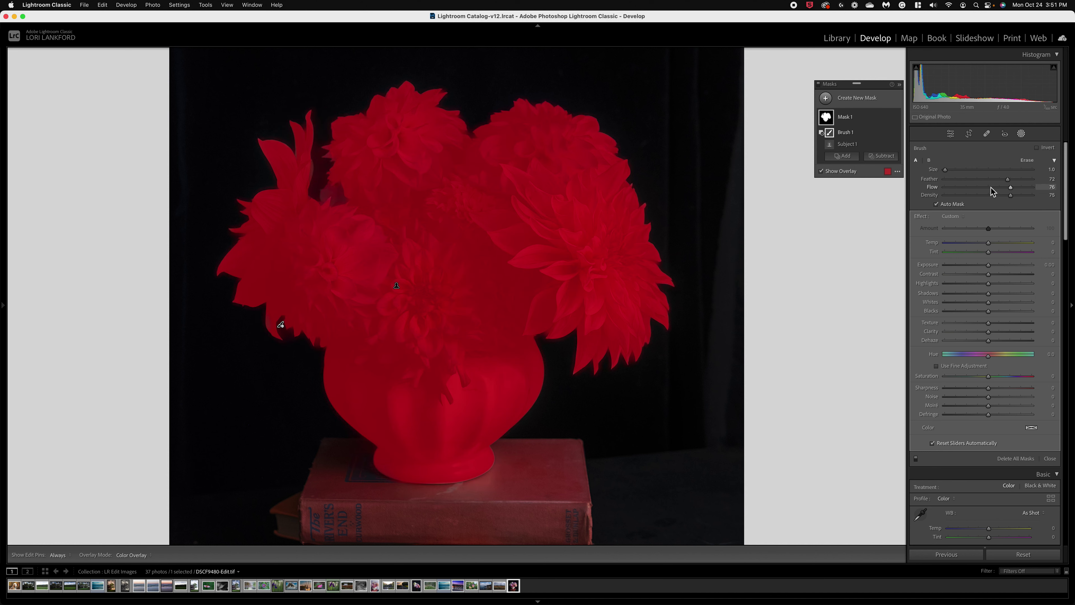
{"action": "left_click", "coordinate": [1031, 161]}
{"action": "key", "text": "o"}
{"action": "key", "text": "o"}
{"action": "key", "text": "h"}
{"action": "left_click_drag", "start_coordinate": [274, 316], "coordinate": [273, 322]}
{"action": "key", "text": "o"}
{"action": "key", "text": "h"}
Step: Set the mask's exposure to 0.52, texture to 32 and clarity to -22 with the overlay off
{"action": "left_click_drag", "start_coordinate": [988, 265], "coordinate": [994, 265]}
{"action": "left_click_drag", "start_coordinate": [989, 322], "coordinate": [1002, 323]}
{"action": "left_click_drag", "start_coordinate": [988, 331], "coordinate": [978, 332]}
{"action": "key", "text": "h"}
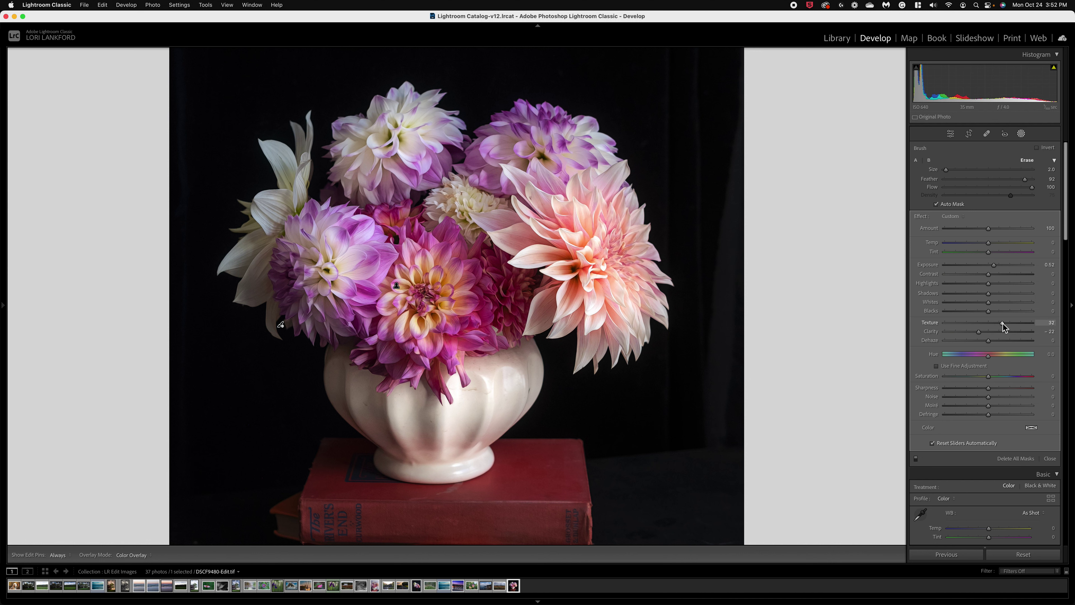
{"action": "key", "text": "h"}
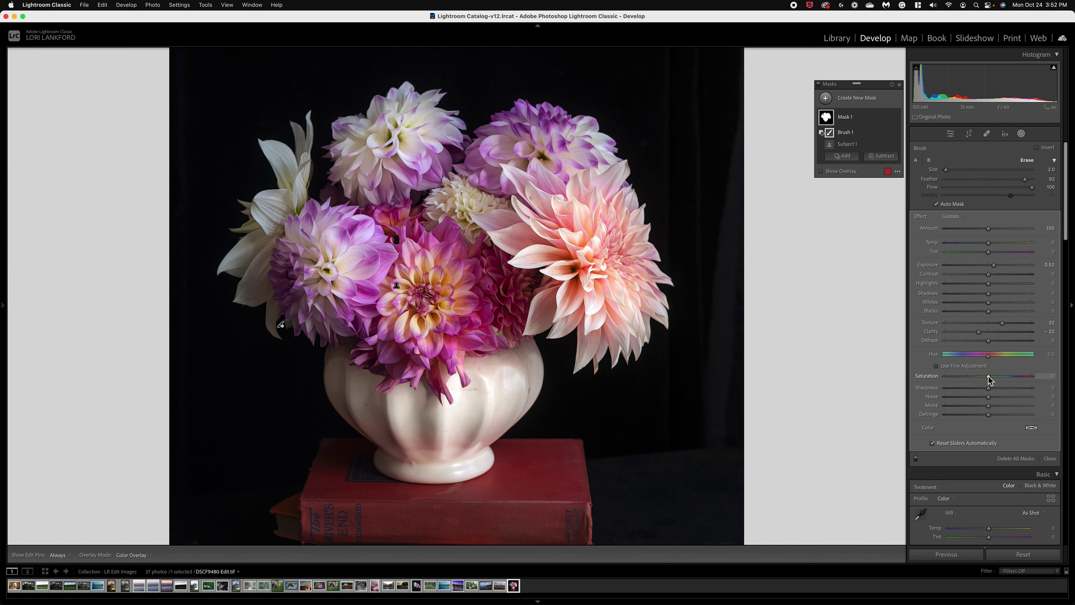
Step: Set the mask's saturation to 25 and compare the photo with the mask hidden and shown
{"action": "left_click_drag", "start_coordinate": [989, 377], "coordinate": [1000, 378]}
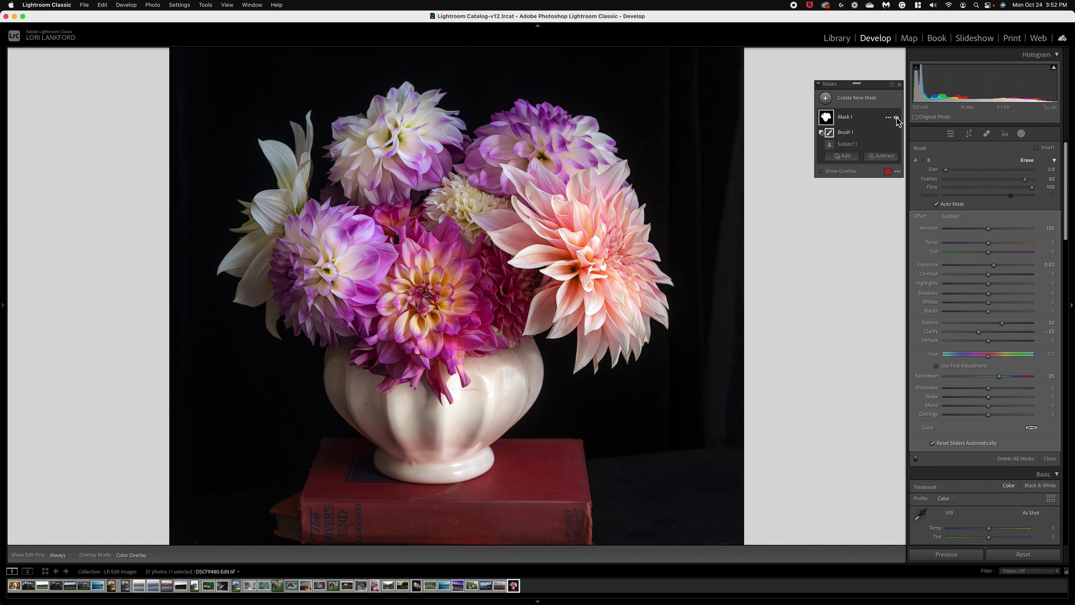
{"action": "left_click", "coordinate": [897, 119]}
{"action": "left_click", "coordinate": [897, 120]}
{"action": "key", "text": "z"}
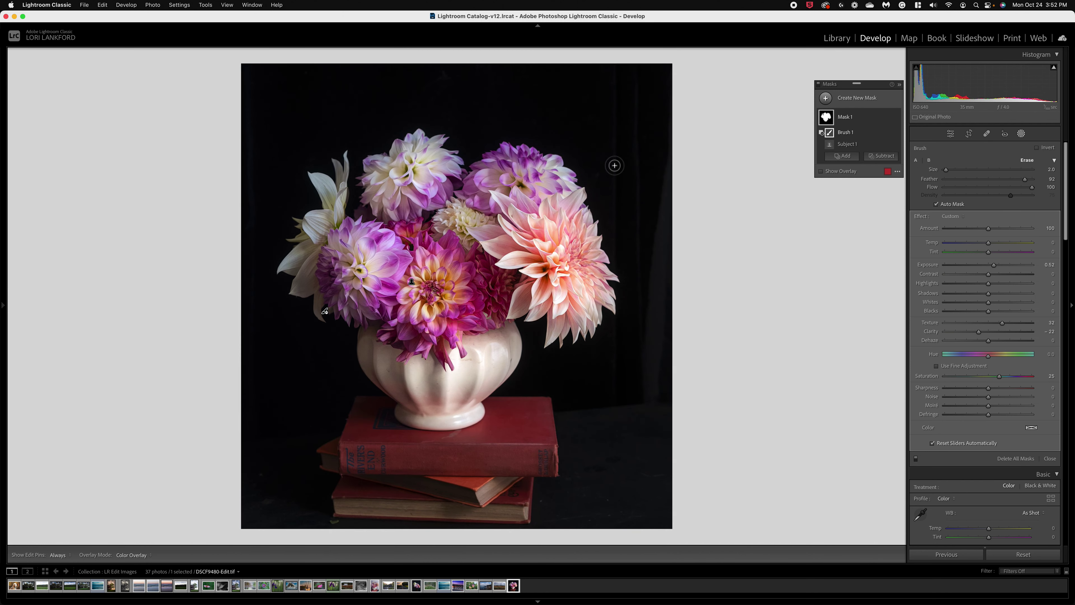
{"action": "left_click", "coordinate": [898, 120]}
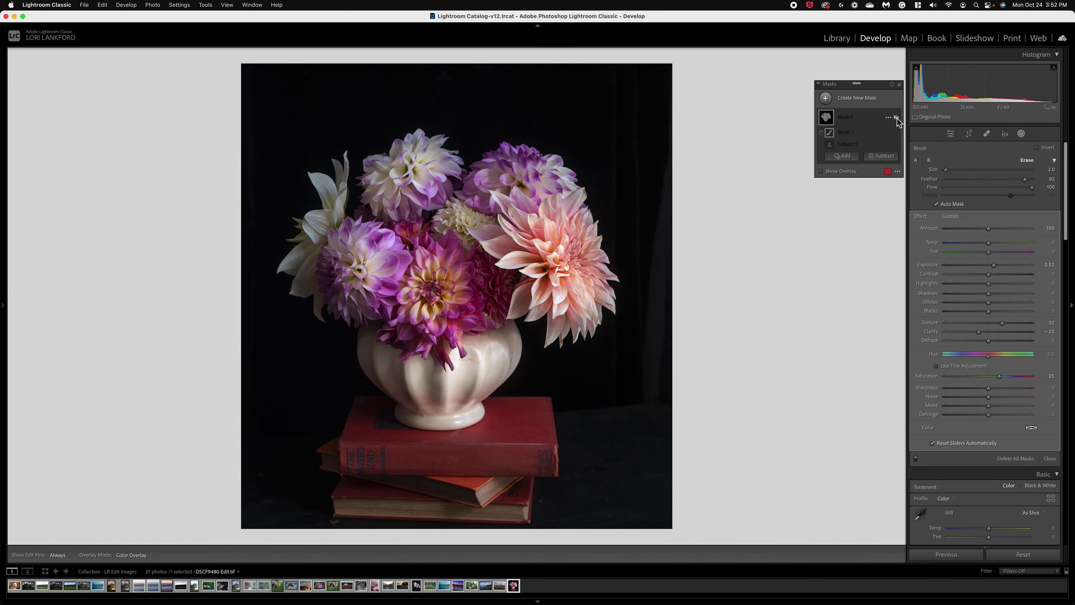
{"action": "left_click", "coordinate": [897, 119]}
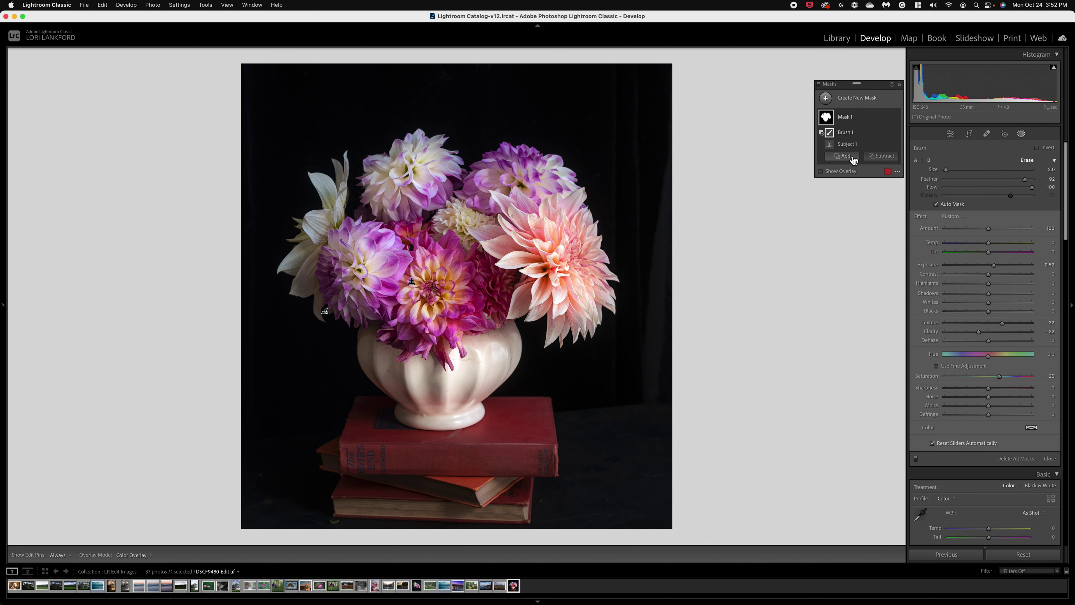
Step: Subtract the vase from the mask with an Objects selection around it, and set the mask's exposure to 0.68
{"action": "left_click", "coordinate": [842, 156]}
{"action": "left_click", "coordinate": [851, 195]}
{"action": "left_click_drag", "start_coordinate": [346, 343], "coordinate": [532, 439]}
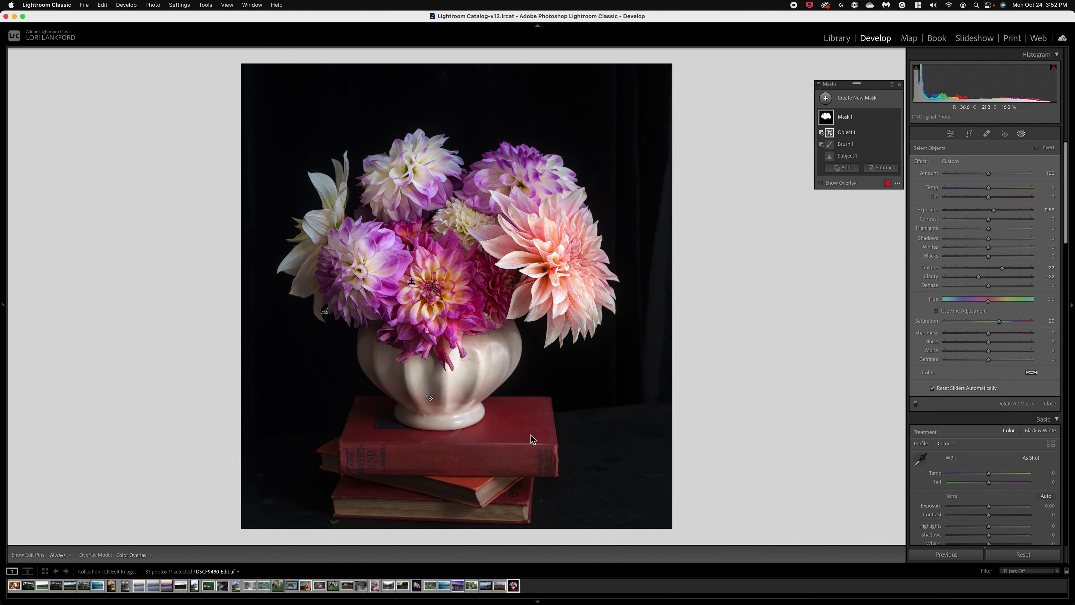
{"action": "key", "text": "o"}
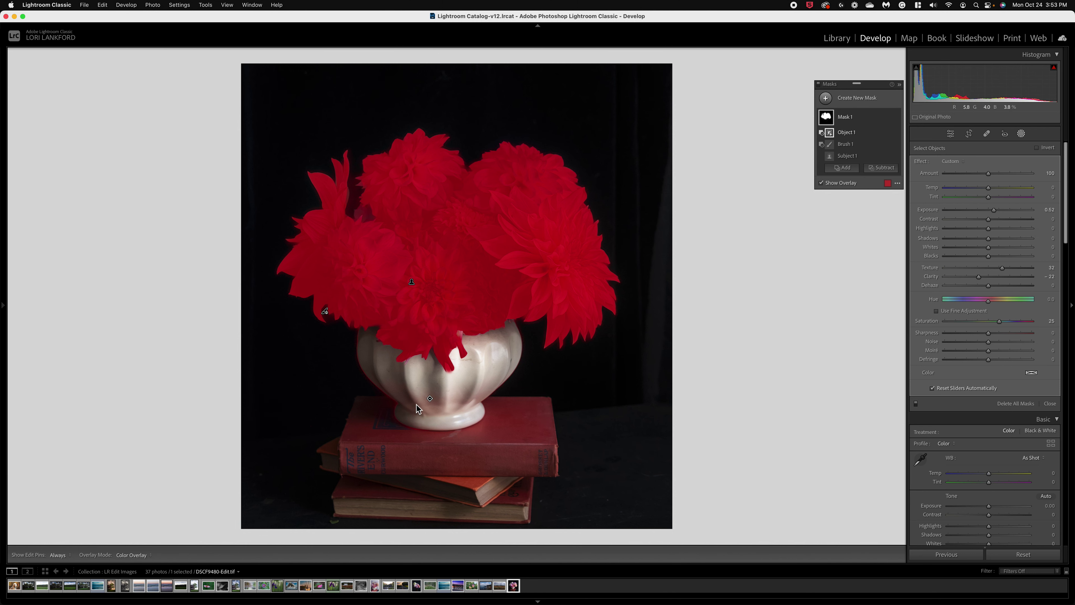
{"action": "mouse_move", "coordinate": [430, 399]}
{"action": "mouse_move", "coordinate": [993, 209]}
{"action": "left_mouse_down"}
{"action": "mouse_move", "coordinate": [1011, 214]}
{"action": "mouse_move", "coordinate": [985, 212]}
{"action": "mouse_move", "coordinate": [995, 210]}
{"action": "left_mouse_up"}
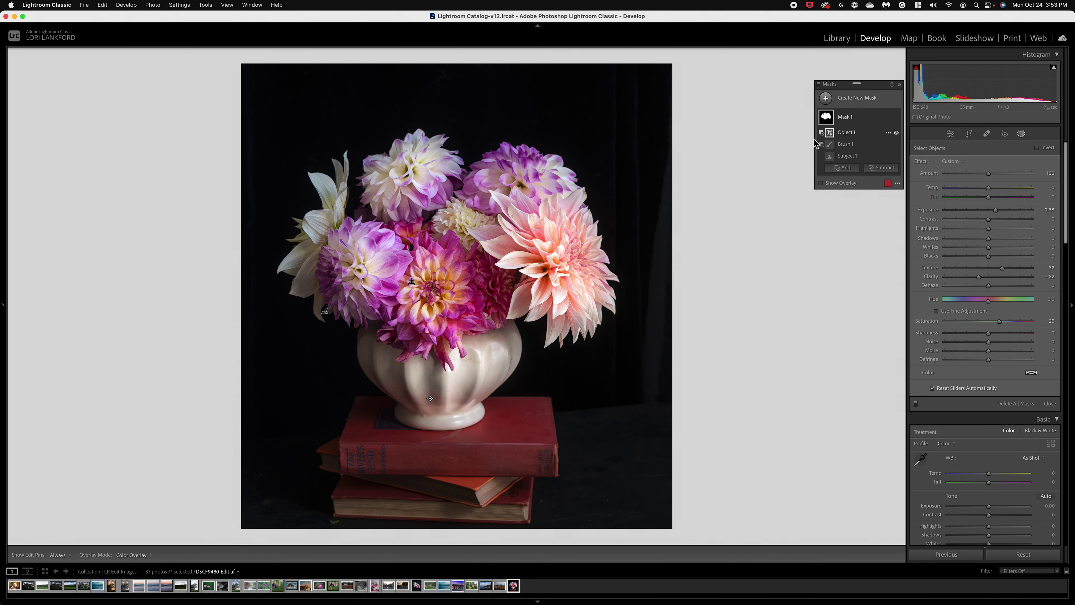
Step: Duplicate and invert Mask 1, and delete the Object 1 component from the inverted copy
{"action": "left_click", "coordinate": [888, 119]}
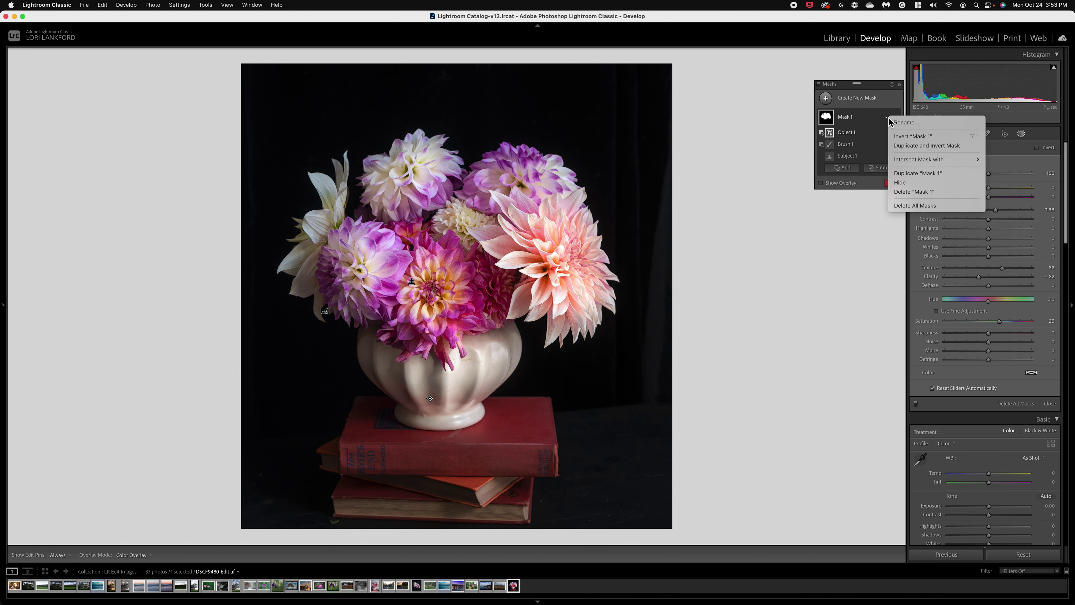
{"action": "left_click", "coordinate": [919, 146]}
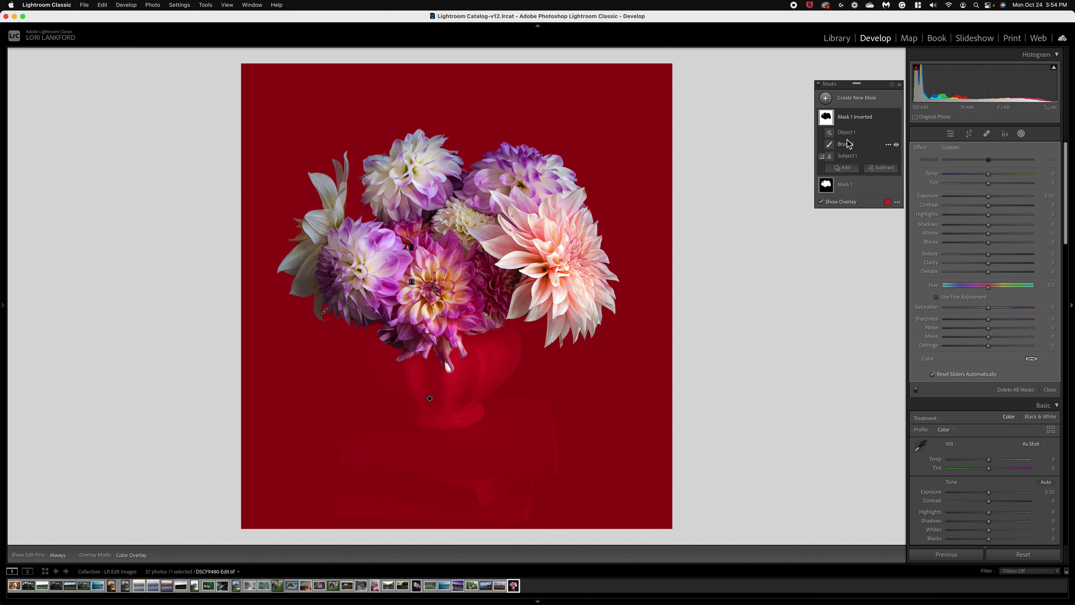
{"action": "left_click", "coordinate": [888, 132]}
{"action": "left_click", "coordinate": [912, 205]}
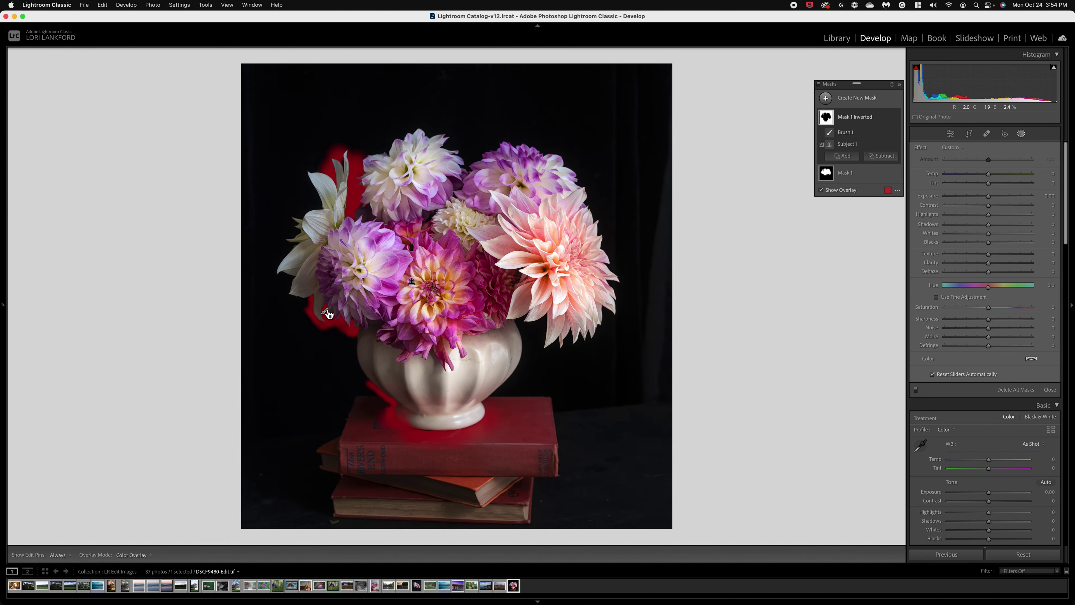
Step: Set the inverted mask's exposure to -0.88 and compare the photo with that mask hidden and shown
{"action": "key", "text": "o"}
{"action": "left_click_drag", "start_coordinate": [988, 195], "coordinate": [978, 196]}
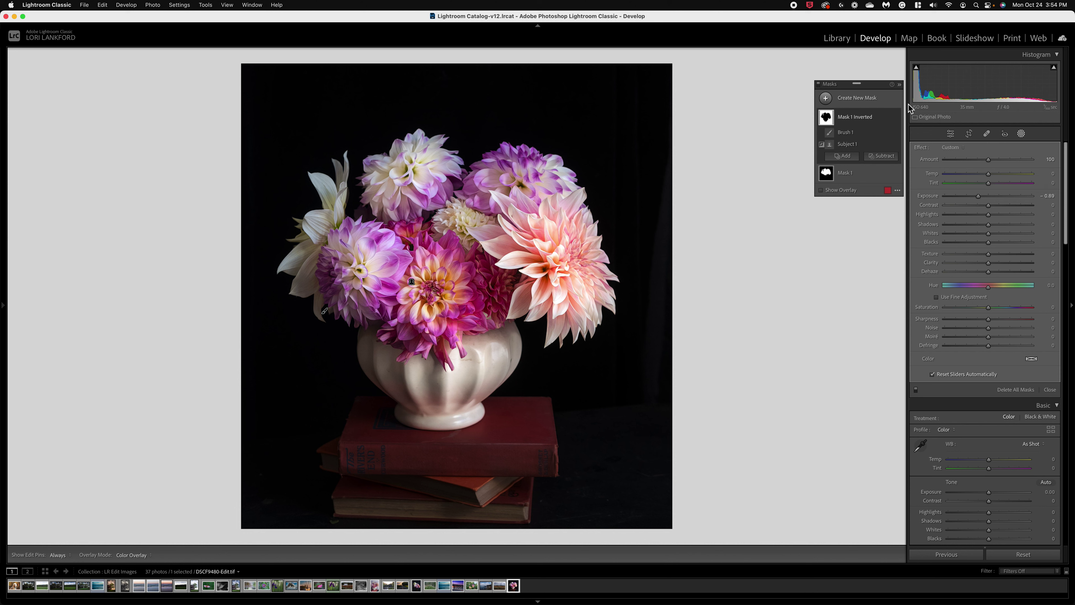
{"action": "mouse_move", "coordinate": [896, 120]}
{"action": "left_click", "coordinate": [896, 118]}
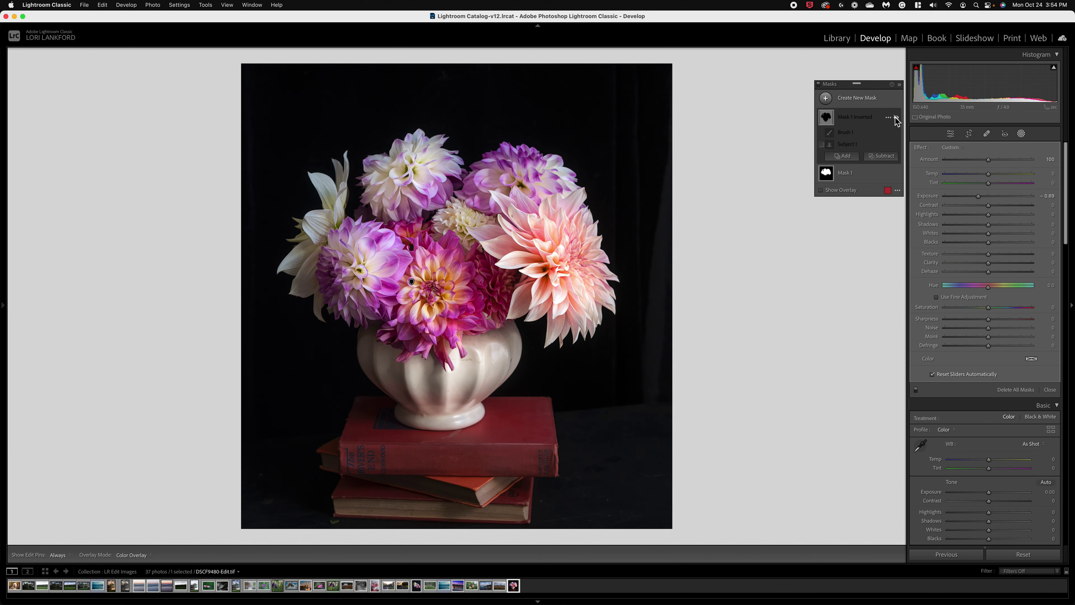
{"action": "left_click", "coordinate": [895, 118]}
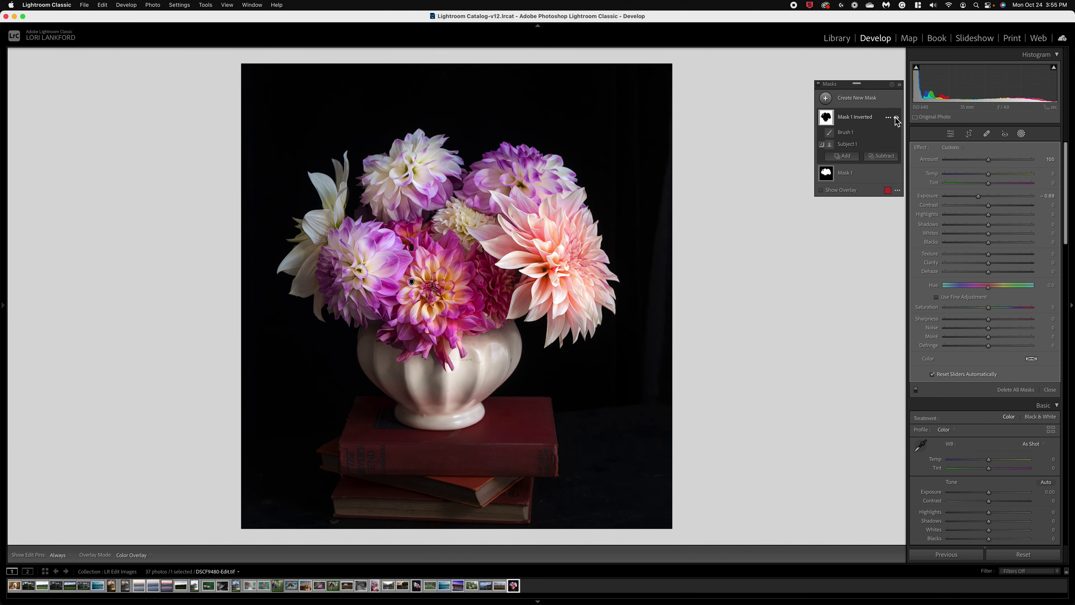
Step: Compare the photo with the Mask 1 Inverted mask hidden and shown, and delete that mask
{"action": "left_click", "coordinate": [896, 118]}
{"action": "left_click", "coordinate": [894, 118]}
{"action": "left_click", "coordinate": [895, 119]}
{"action": "left_click", "coordinate": [896, 118]}
{"action": "left_click", "coordinate": [888, 117]}
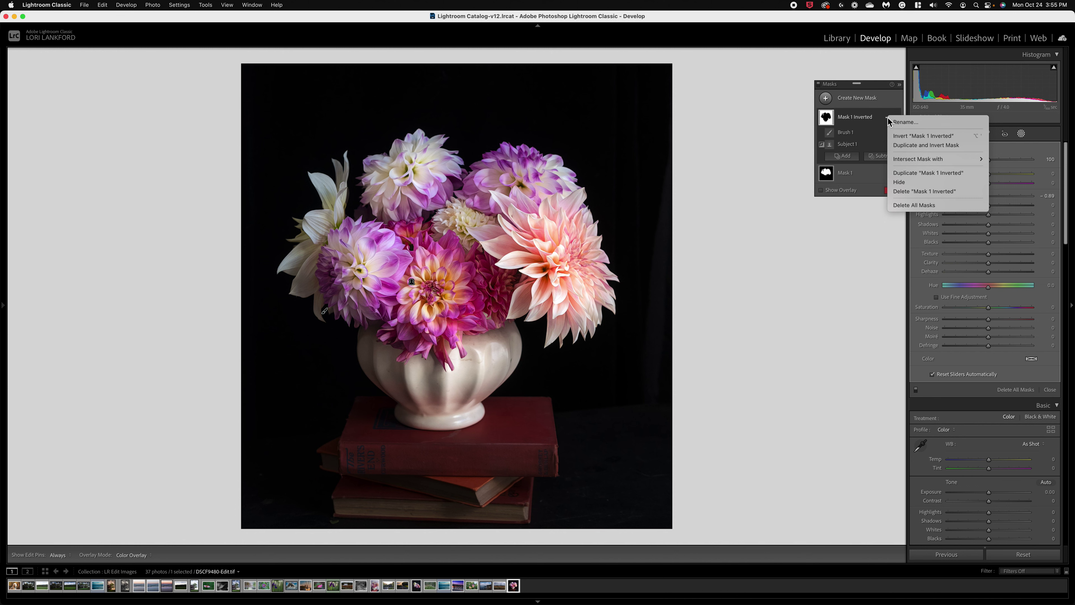
{"action": "left_click", "coordinate": [900, 191]}
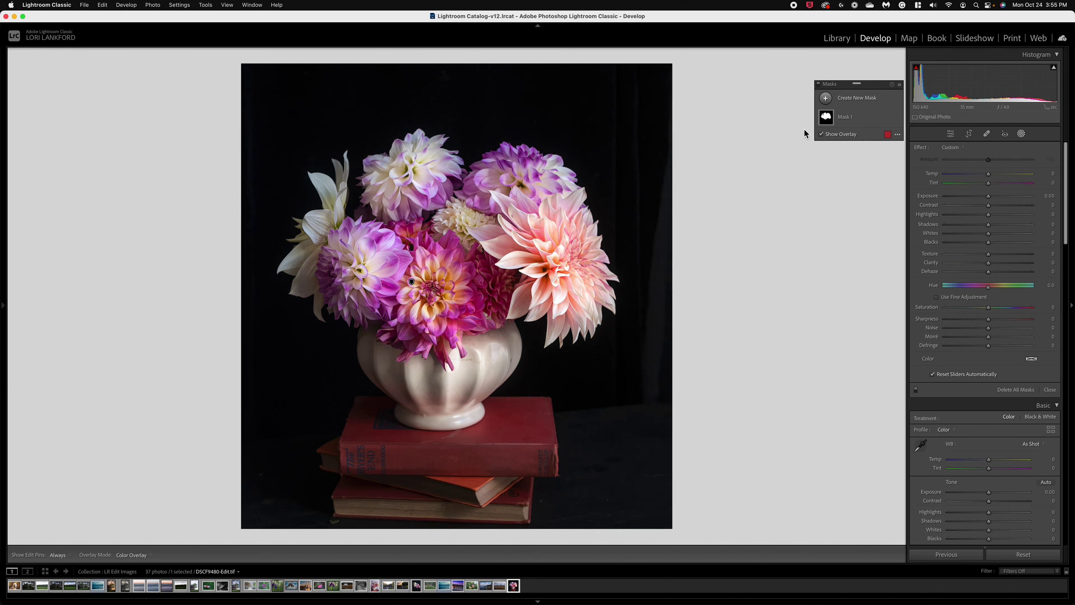
Step: Create a Select Background mask with exposure at -1.17, and add a brush component to it
{"action": "left_click", "coordinate": [826, 98]}
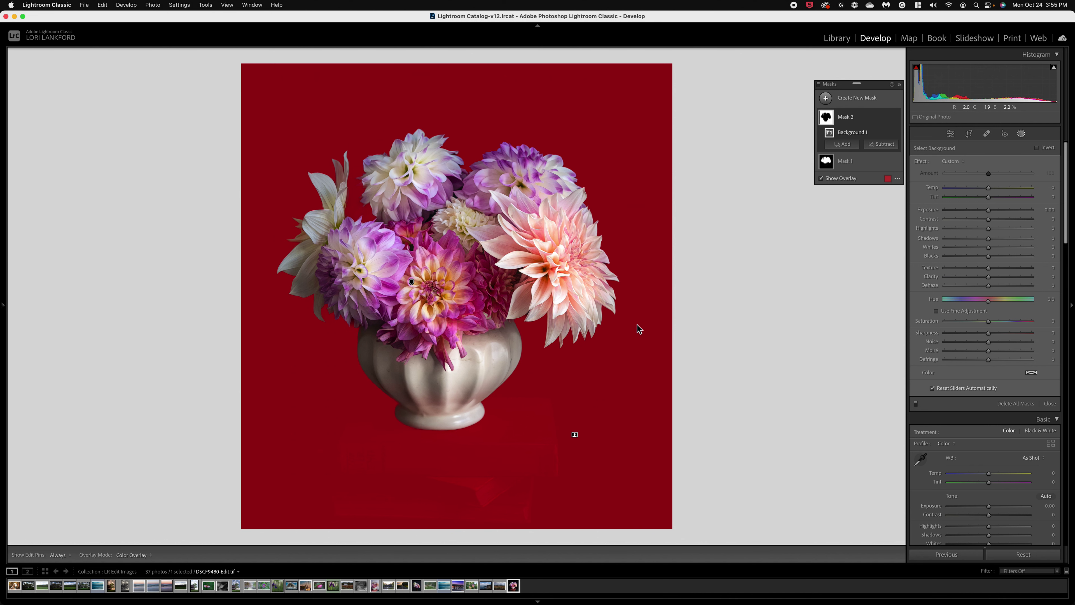
{"action": "left_click_drag", "start_coordinate": [988, 209], "coordinate": [975, 210]}
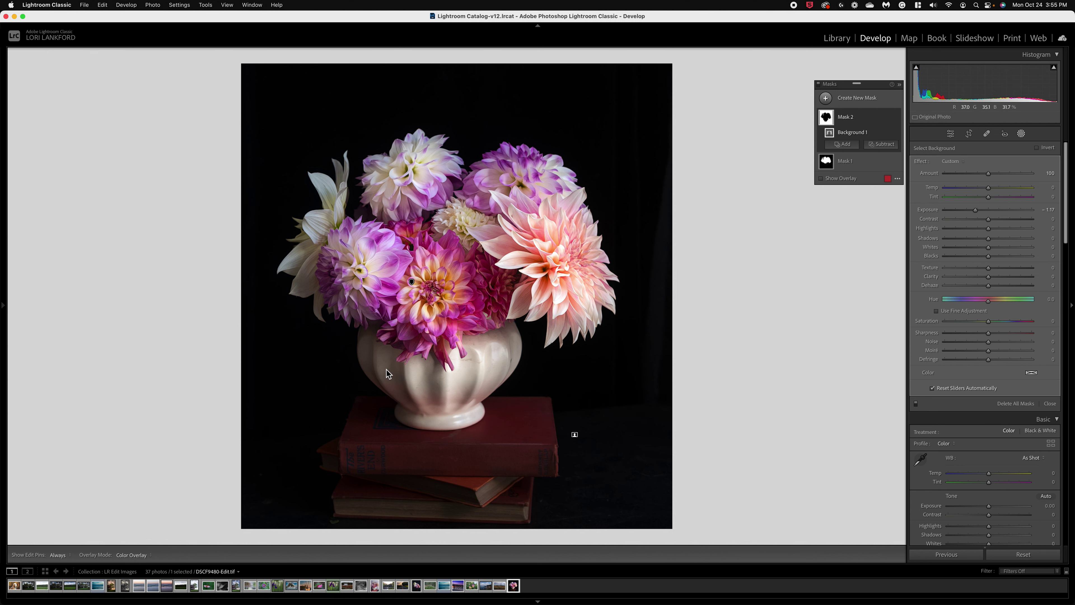
{"action": "left_click", "coordinate": [845, 148]}
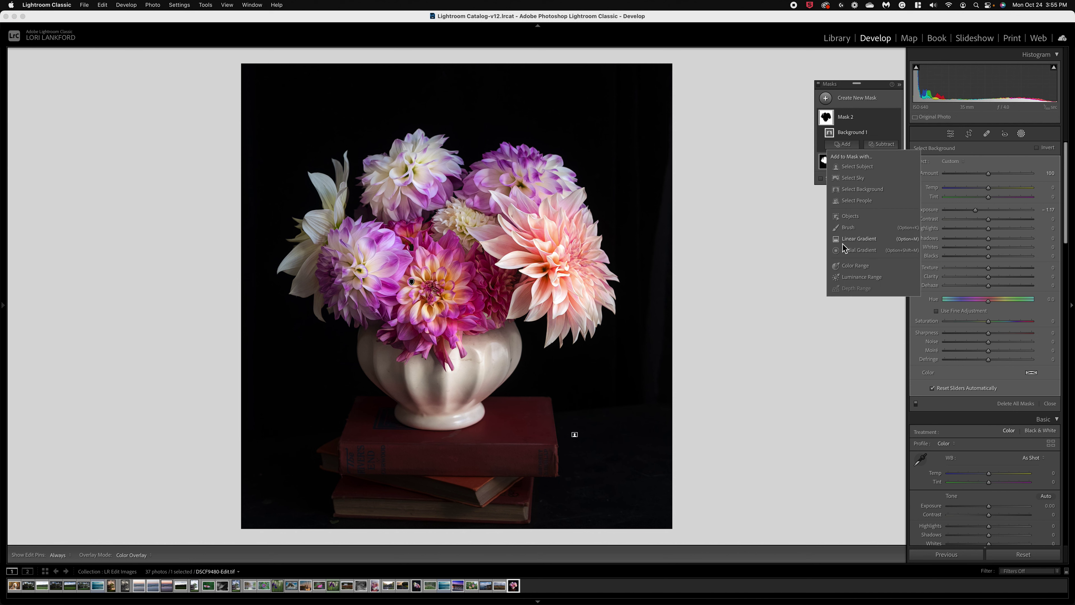
{"action": "left_click", "coordinate": [848, 228]}
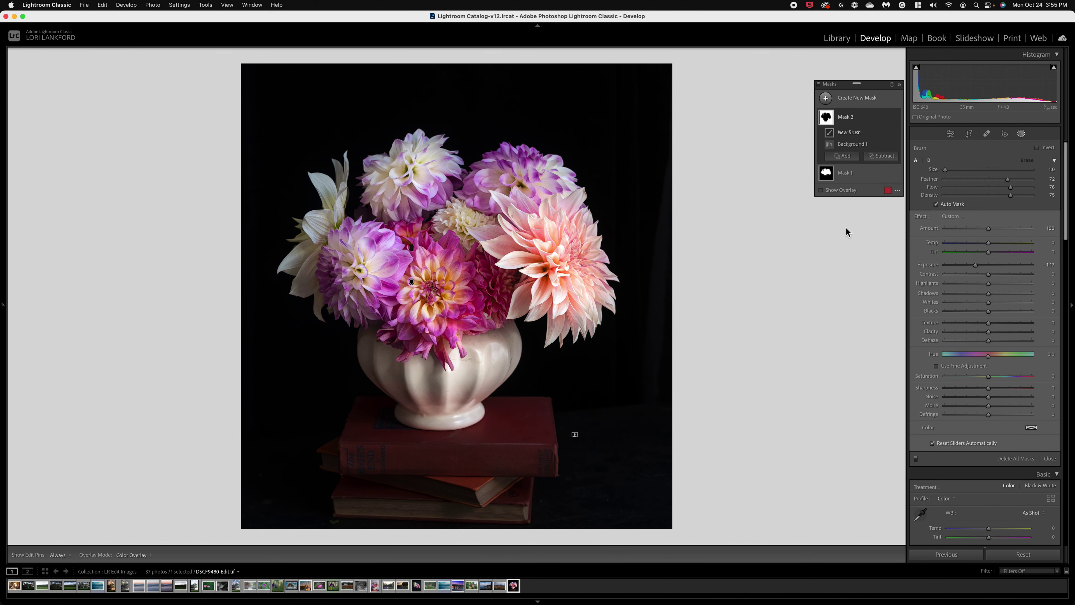
Step: Set the brush to size 4.0, feather 87, flow 52 and density 51, and paint over the lower part of the vase
{"action": "left_click_drag", "start_coordinate": [1011, 188], "coordinate": [989, 187]}
{"action": "left_click_drag", "start_coordinate": [1010, 195], "coordinate": [989, 195]}
{"action": "left_click_drag", "start_coordinate": [1008, 180], "coordinate": [1020, 179]}
{"action": "key", "text": "]"}
{"action": "key", "text": "]"}
{"action": "key", "text": "]"}
{"action": "mouse_move", "coordinate": [425, 383]}
{"action": "left_mouse_down"}
{"action": "mouse_move", "coordinate": [470, 389]}
{"action": "mouse_move", "coordinate": [501, 352]}
{"action": "mouse_move", "coordinate": [474, 418]}
{"action": "left_mouse_up"}
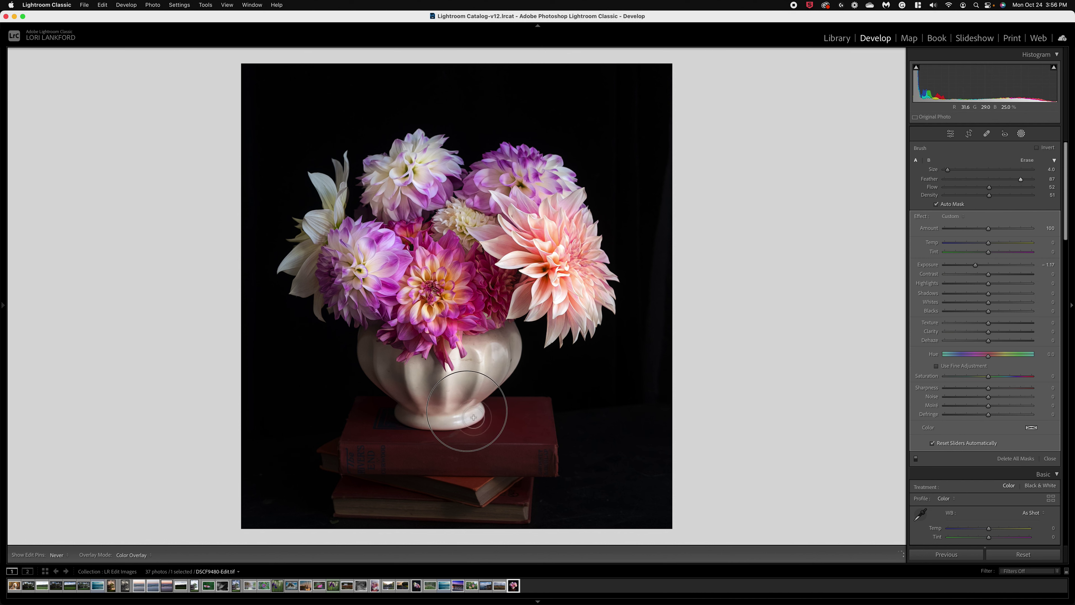
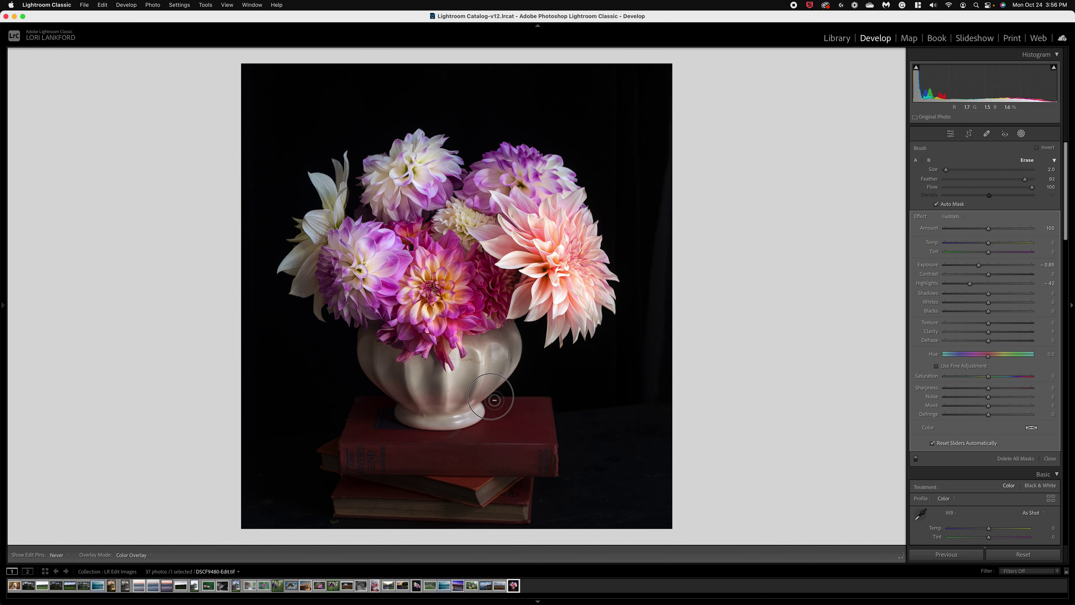
Step: Close masking on the dahlia photo, reopen it, and switch to the apple photo DSCF8932.RAF
{"action": "key", "text": "shift+w"}
{"action": "mouse_move", "coordinate": [830, 135]}
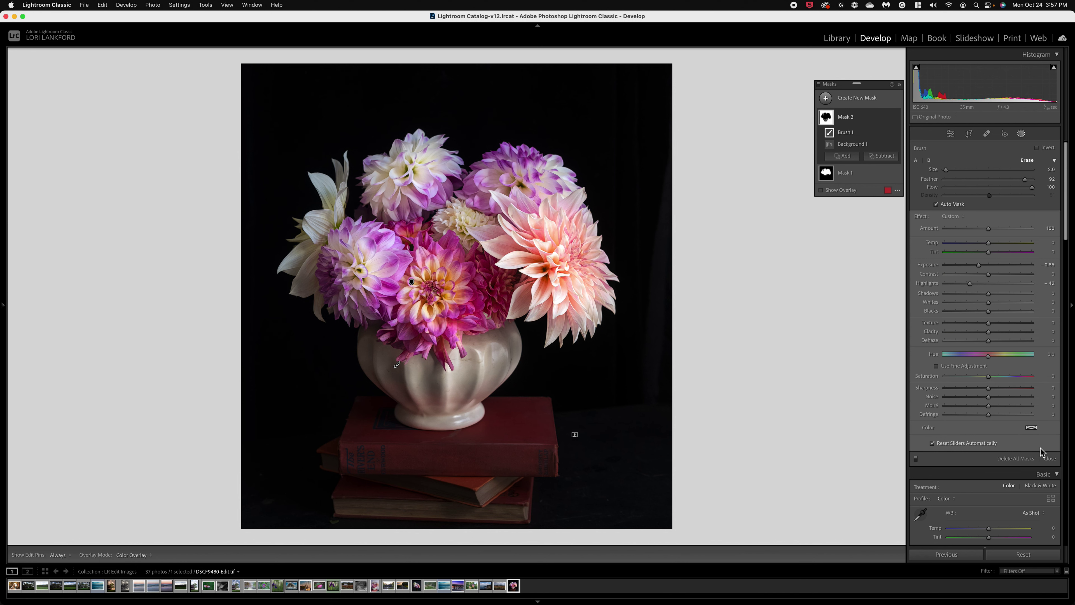
{"action": "left_click", "coordinate": [1050, 458]}
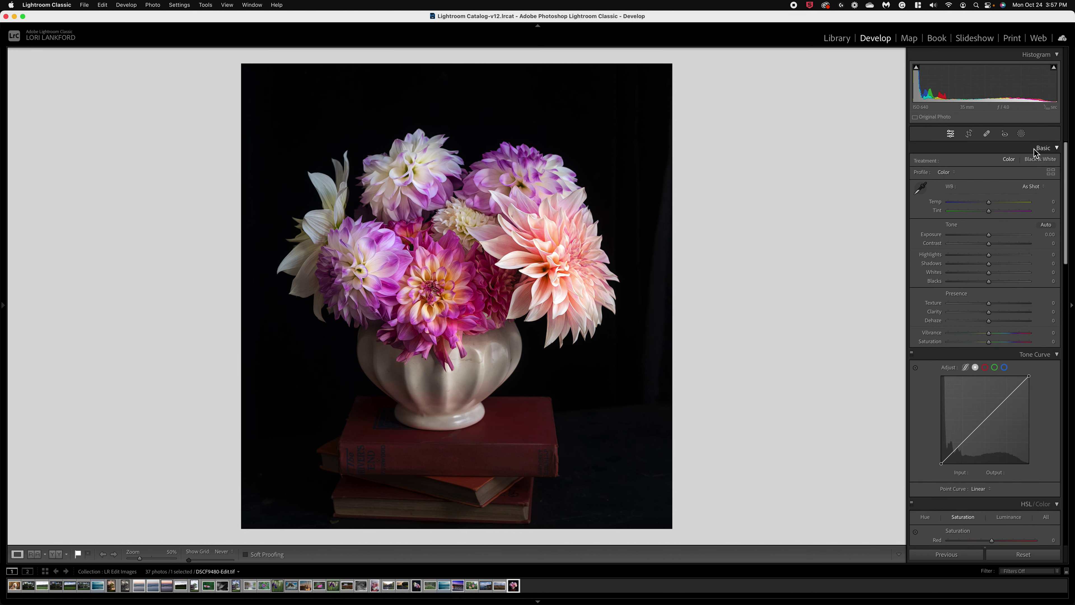
{"action": "left_click", "coordinate": [1020, 133]}
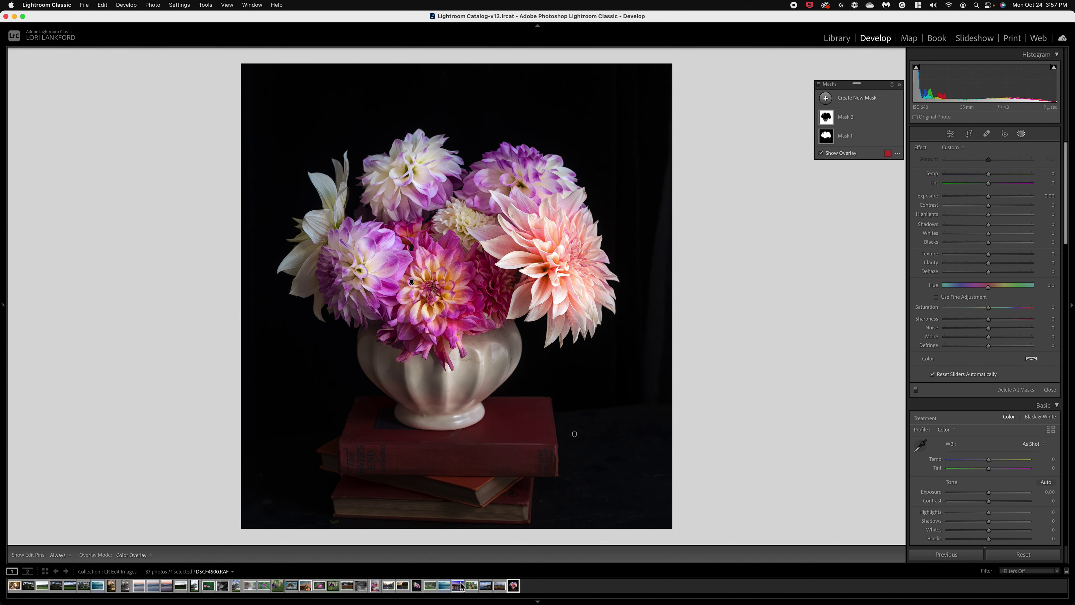
{"action": "left_click", "coordinate": [472, 589]}
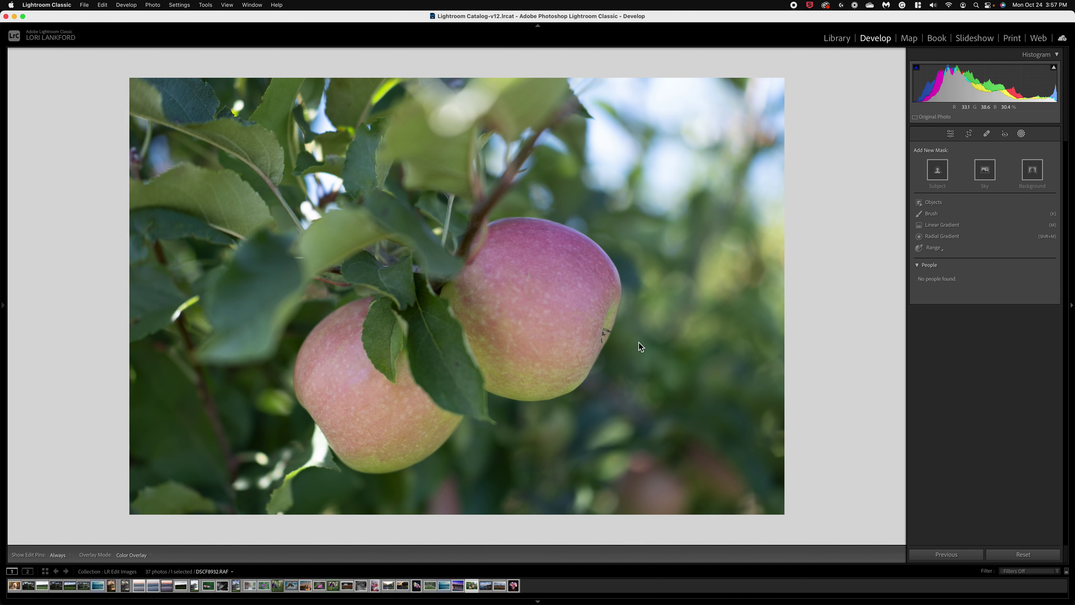
Step: Create a Select Subject mask on the apples and add the lower apple with an Objects selection around it
{"action": "left_click", "coordinate": [938, 171]}
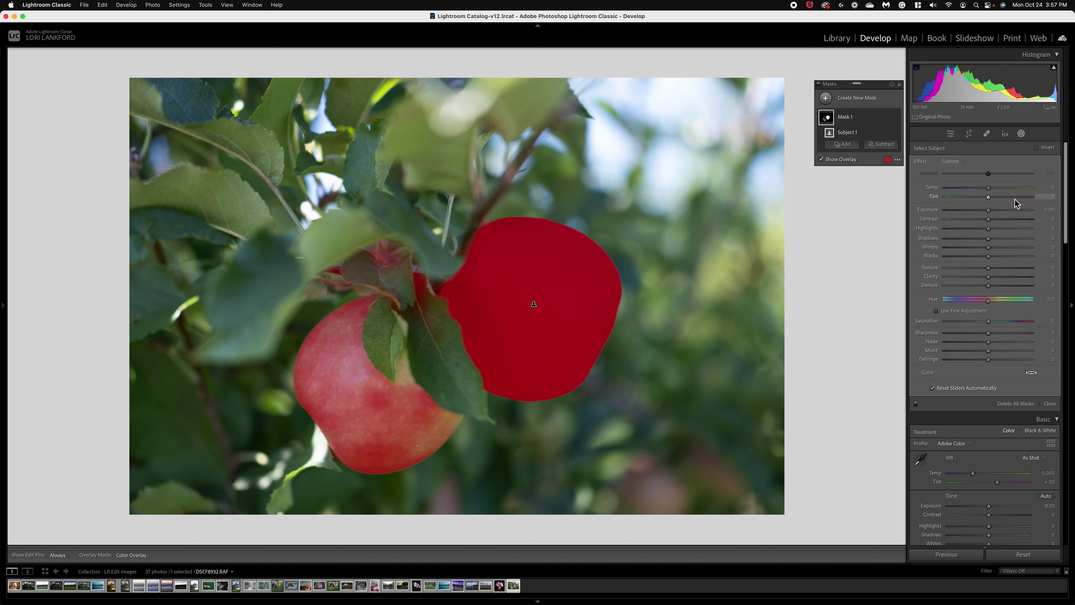
{"action": "left_click", "coordinate": [846, 144]}
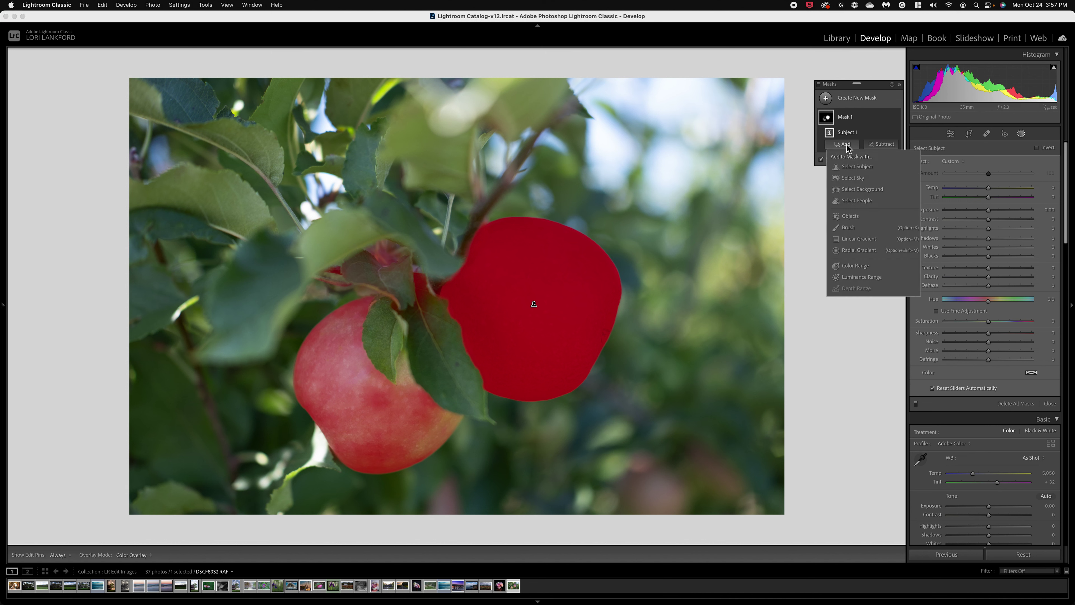
{"action": "left_click", "coordinate": [849, 217]}
{"action": "left_click_drag", "start_coordinate": [296, 293], "coordinate": [487, 485]}
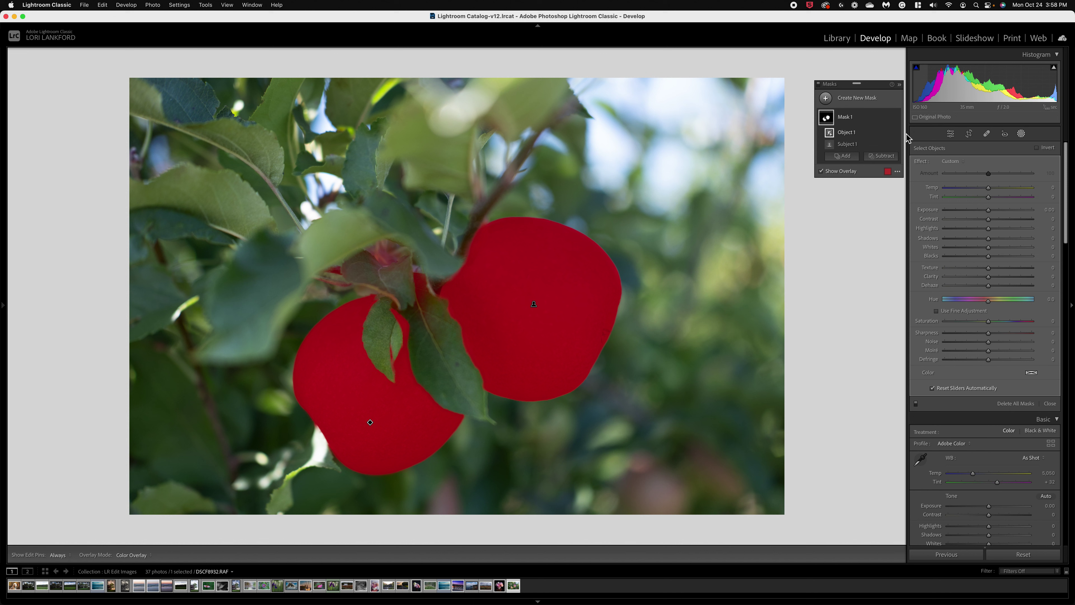
Step: Hide the overlay and set the apple mask's exposure to -0.14, highlights -36, shadows 33, texture 20, clarity 23, dehaze 23 and saturation 24
{"action": "left_click", "coordinate": [821, 171]}
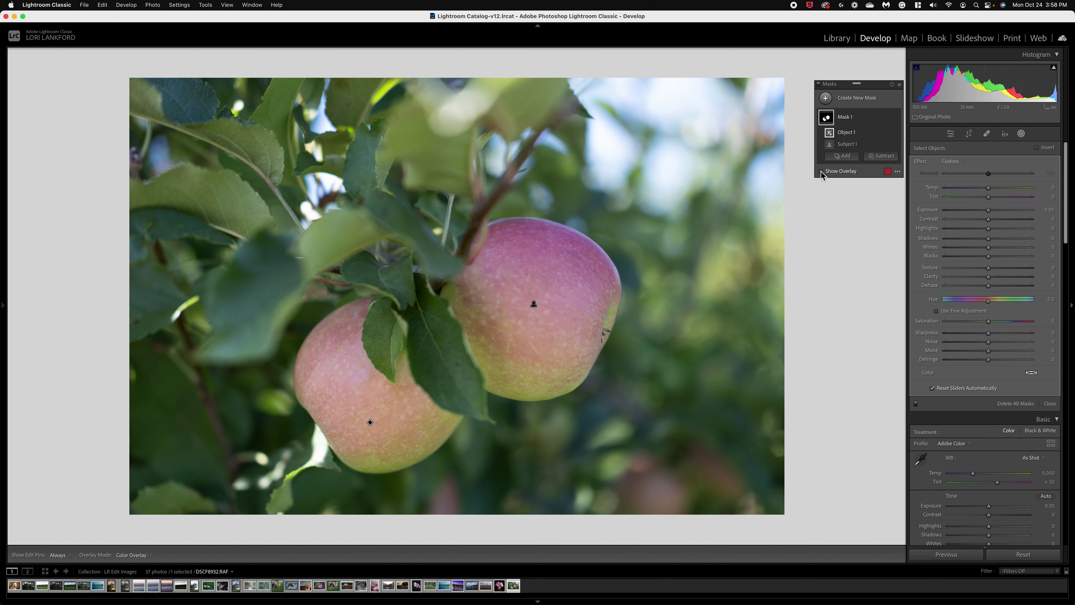
{"action": "left_click_drag", "start_coordinate": [988, 228], "coordinate": [972, 229]}
{"action": "left_click_drag", "start_coordinate": [988, 321], "coordinate": [999, 321]}
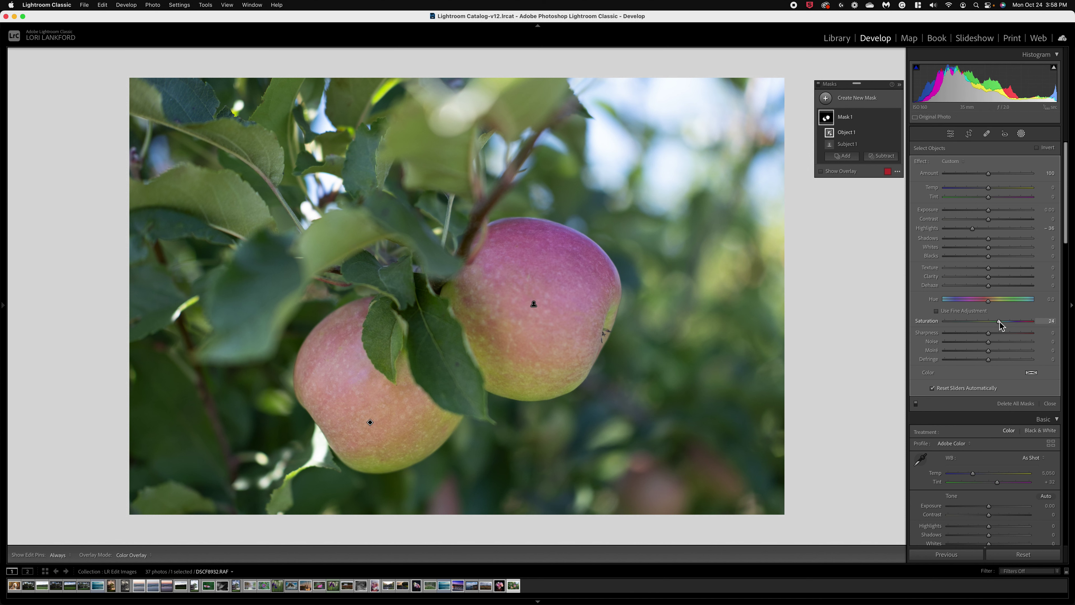
{"action": "left_click_drag", "start_coordinate": [988, 268], "coordinate": [997, 270]}
{"action": "left_click_drag", "start_coordinate": [989, 210], "coordinate": [1002, 238]}
{"action": "left_click_drag", "start_coordinate": [999, 278], "coordinate": [998, 285]}
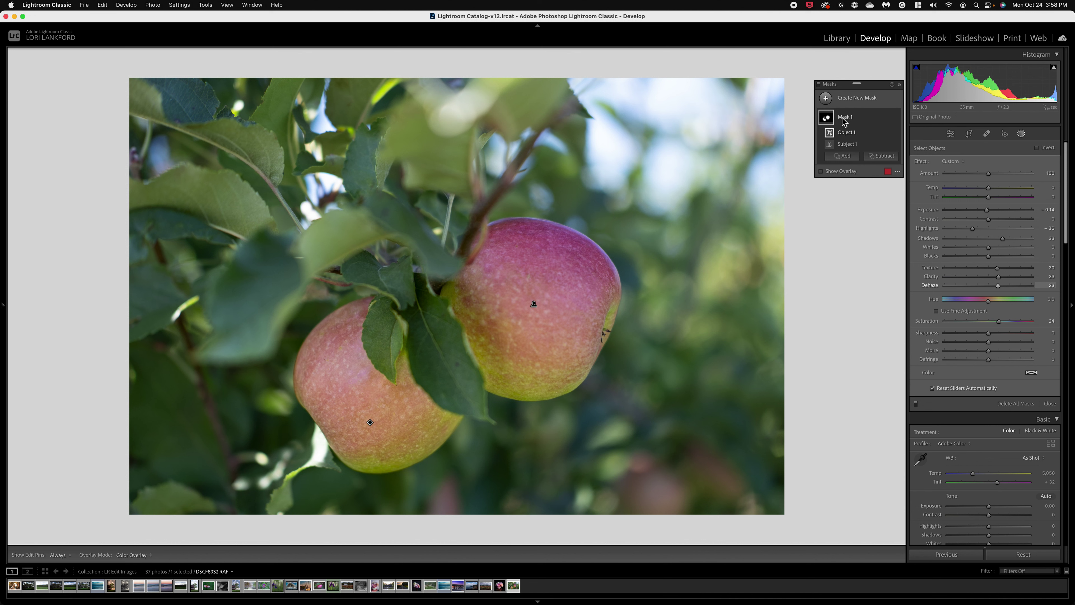
Step: Rename the apple photo's Mask 1 as Apples and select it
{"action": "double_click", "coordinate": [844, 118]}
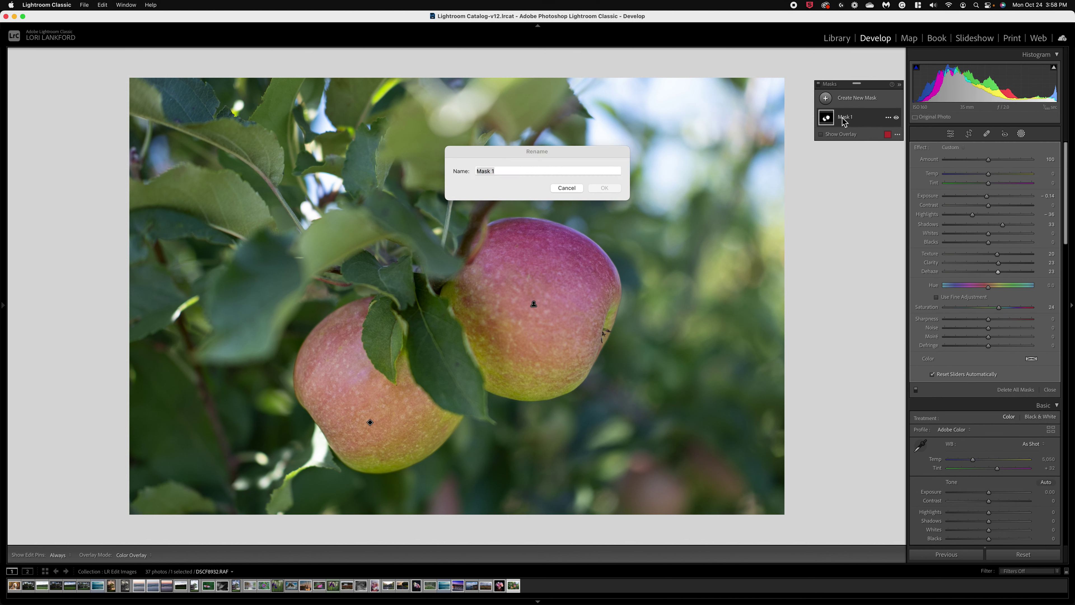
{"action": "type", "text": "Ap"}
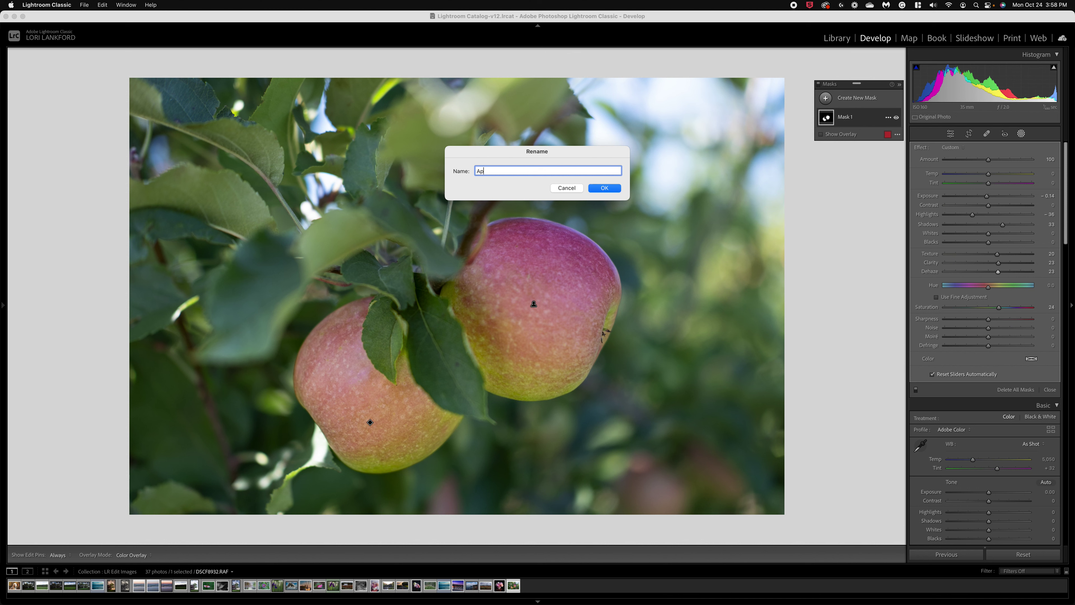
{"action": "type", "text": "ples"}
{"action": "left_click", "coordinate": [603, 191]}
{"action": "left_click", "coordinate": [845, 116]}
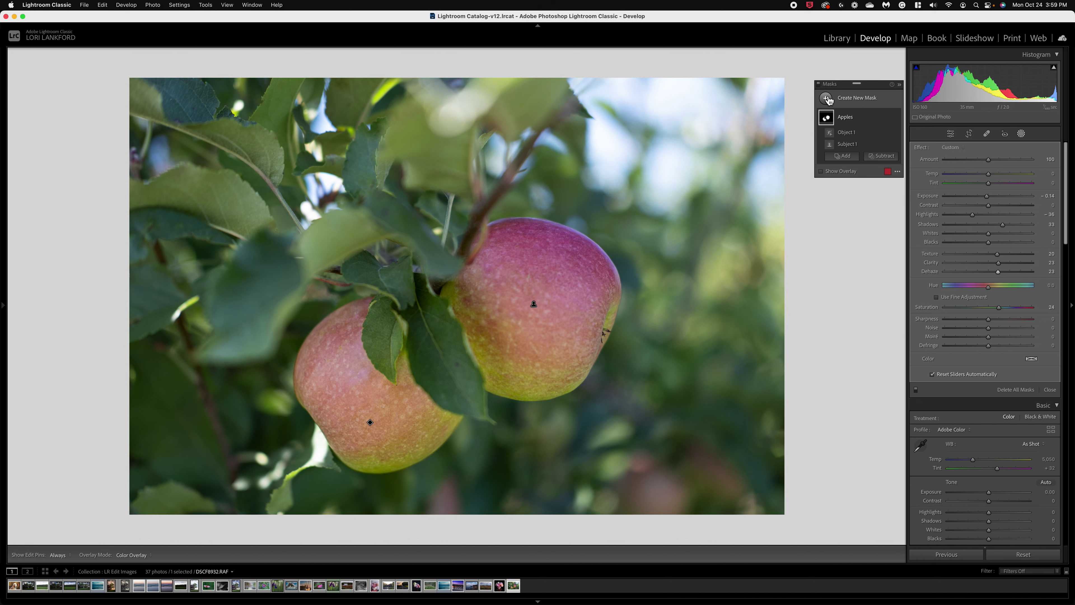
Step: Delete all masks from the apple photo
{"action": "left_click", "coordinate": [826, 98]}
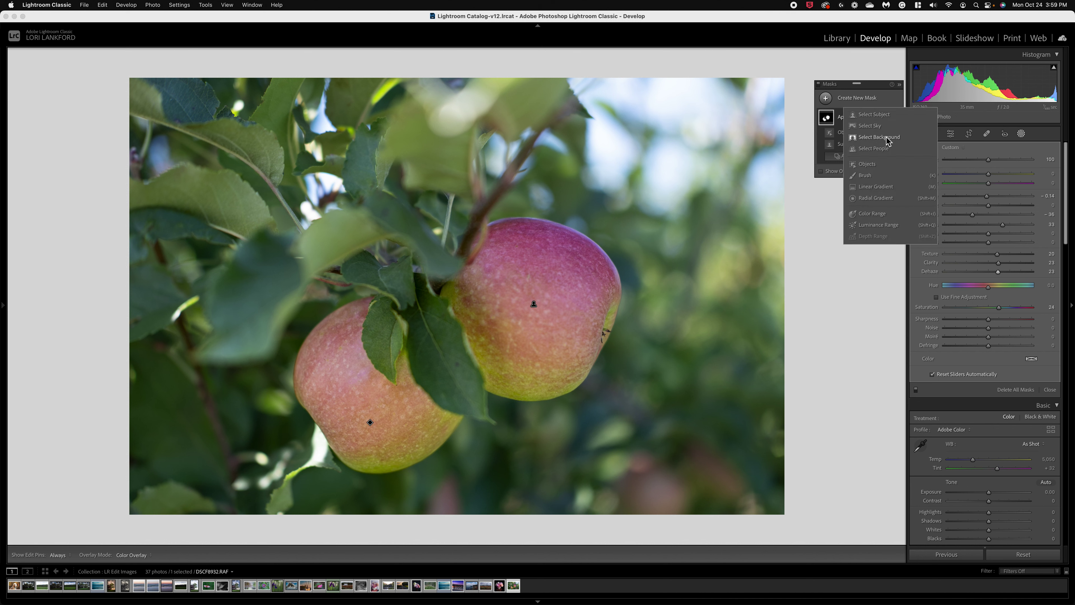
{"action": "left_click", "coordinate": [1015, 389]}
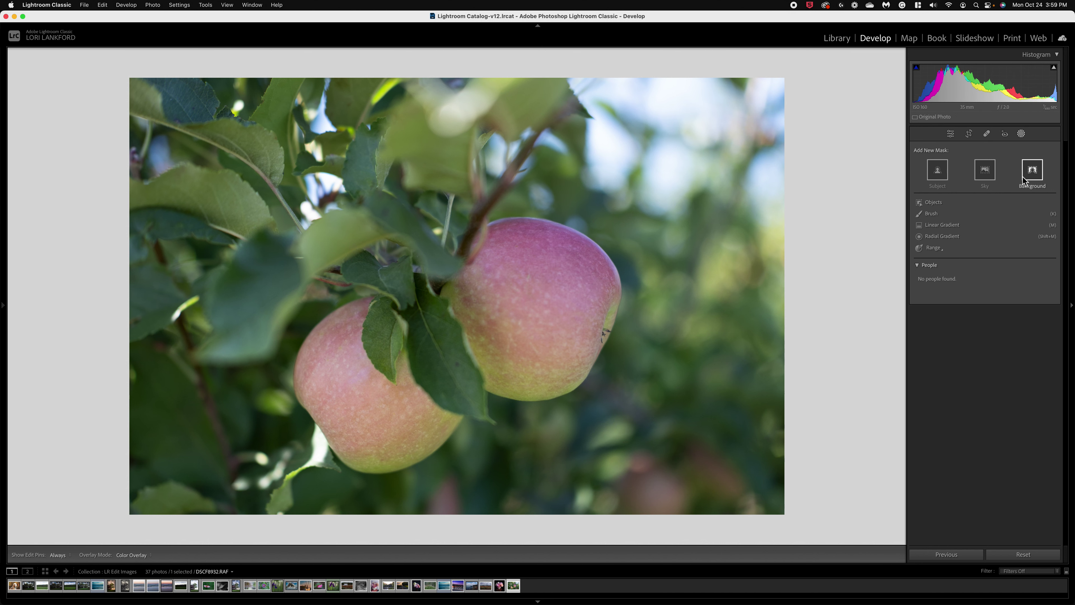
Step: Create a Select Background mask on the apple photo and subtract the lower apple with an Objects selection around it
{"action": "left_click", "coordinate": [1031, 174]}
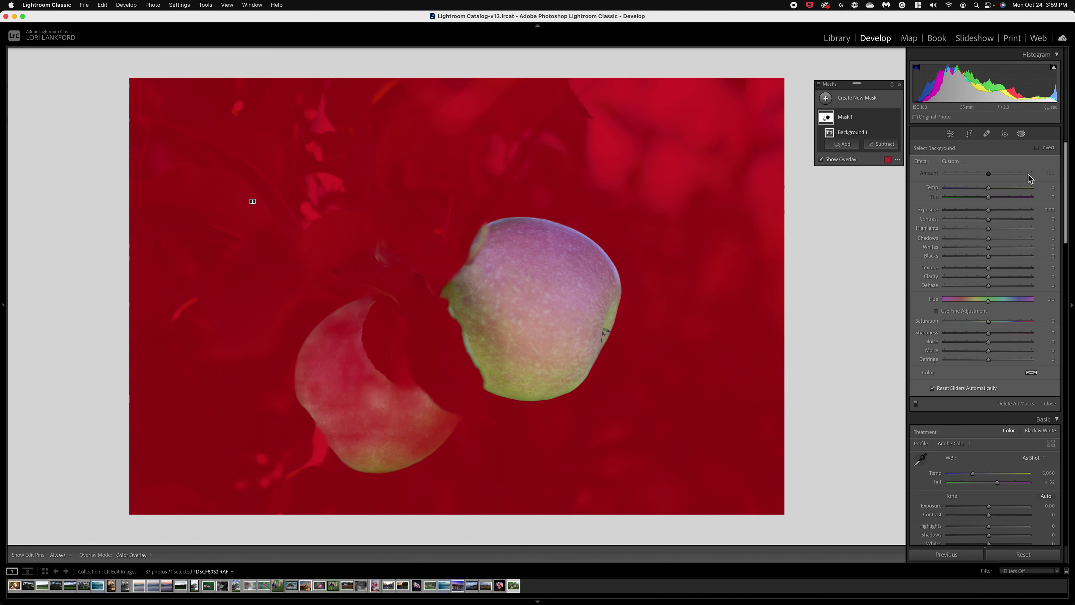
{"action": "left_click", "coordinate": [843, 144]}
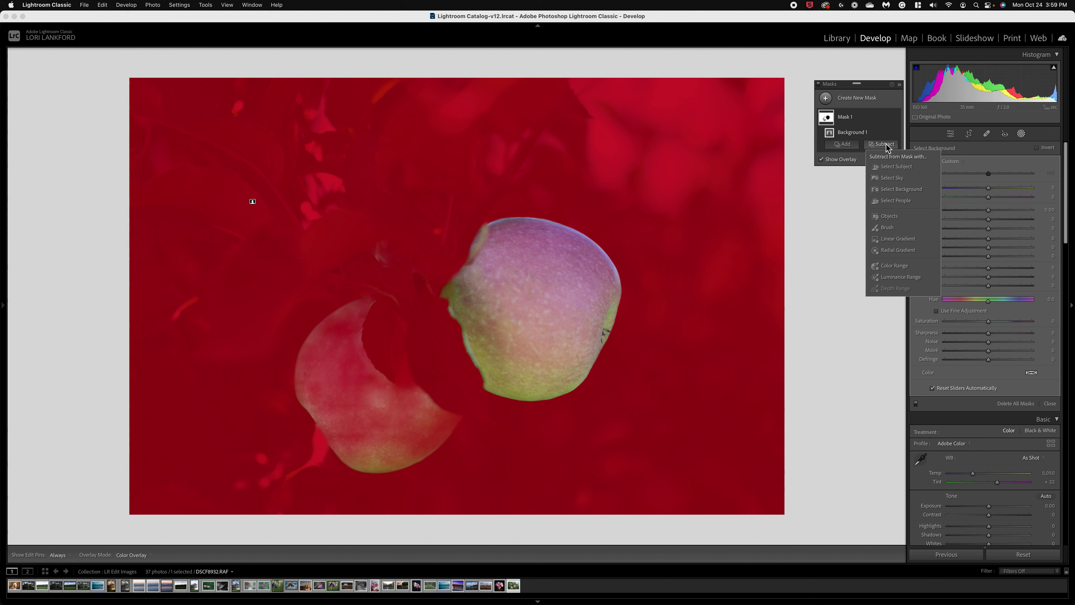
{"action": "left_click", "coordinate": [889, 212]}
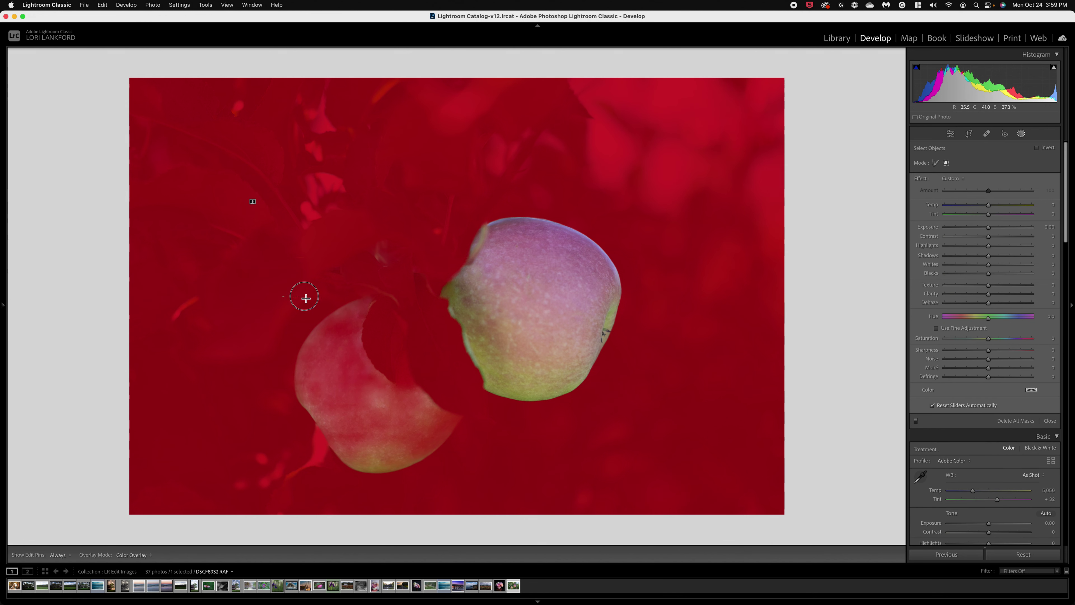
{"action": "left_click_drag", "start_coordinate": [282, 296], "coordinate": [488, 484]}
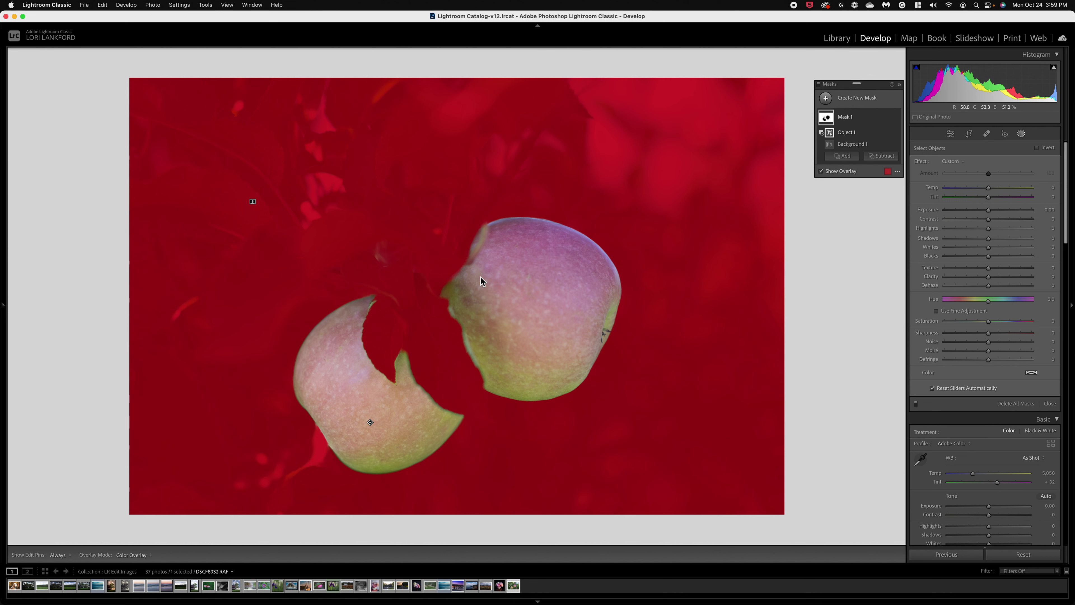
Step: Hide the overlay and set the background mask's exposure to -0.98, clarity to -74 and temp to 11
{"action": "left_click", "coordinate": [821, 171]}
{"action": "left_click_drag", "start_coordinate": [988, 210], "coordinate": [977, 209]}
{"action": "left_click_drag", "start_coordinate": [989, 277], "coordinate": [956, 276]}
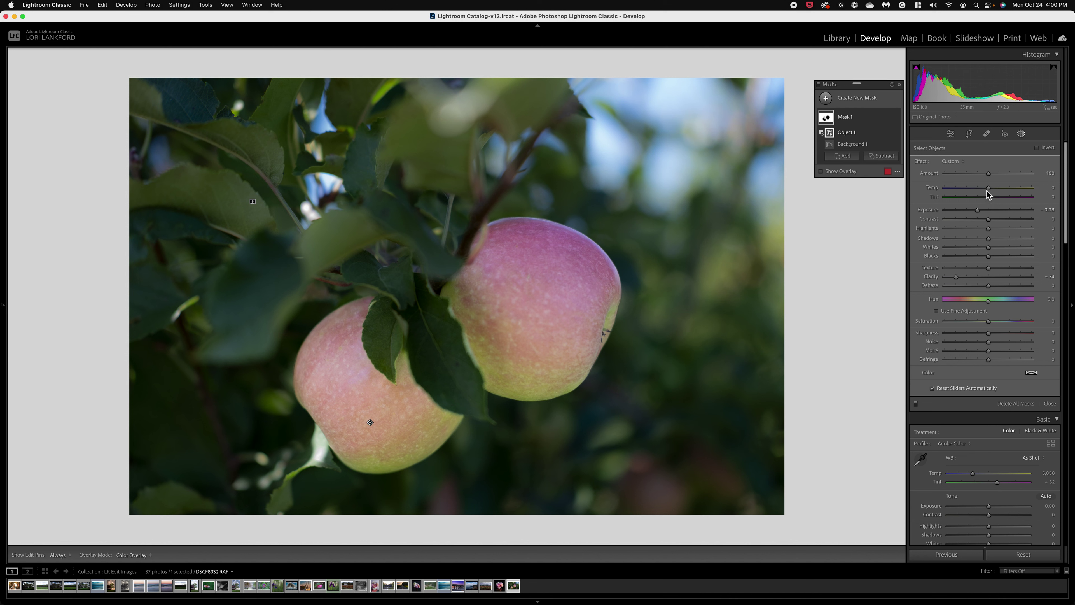
{"action": "left_click_drag", "start_coordinate": [988, 189], "coordinate": [993, 189]}
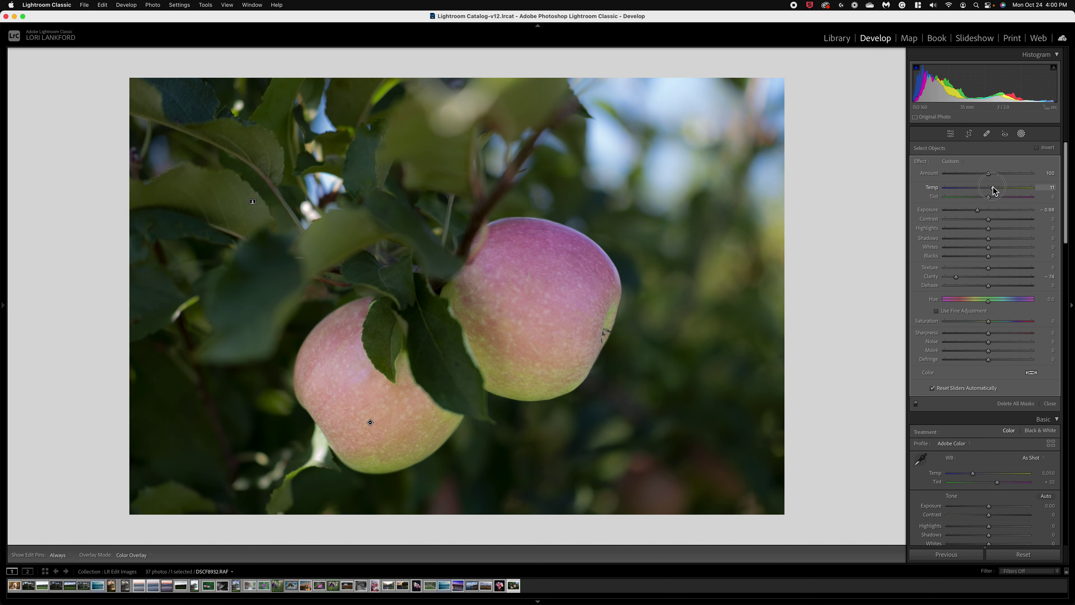
{"action": "left_click_drag", "start_coordinate": [993, 189], "coordinate": [993, 189]}
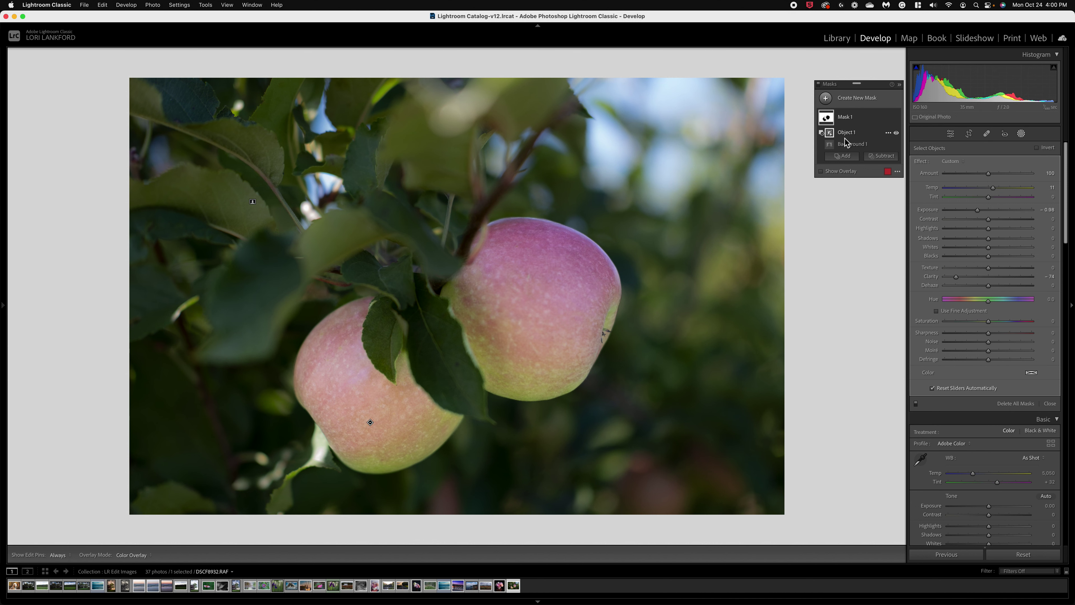
Step: Rename the mask covering the surroundings of the apples as Background
{"action": "double_click", "coordinate": [847, 118]}
{"action": "type", "text": "B"}
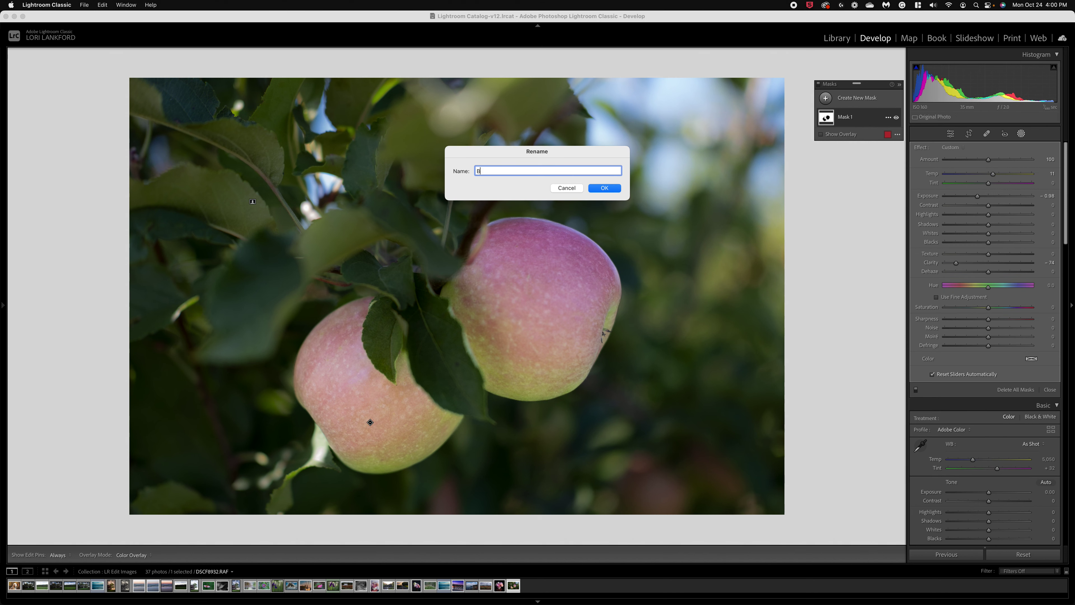
{"action": "type", "text": "ackground"}
{"action": "left_click", "coordinate": [609, 189]}
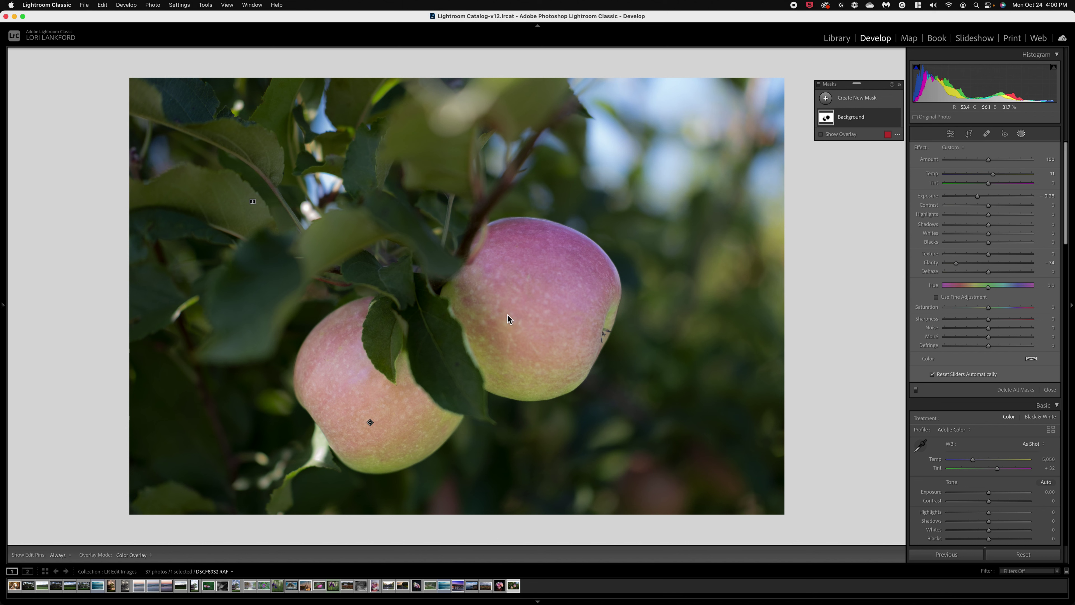
Step: Create a second mask with Select Subject for the apples and rename it as Apples
{"action": "left_click", "coordinate": [826, 99]}
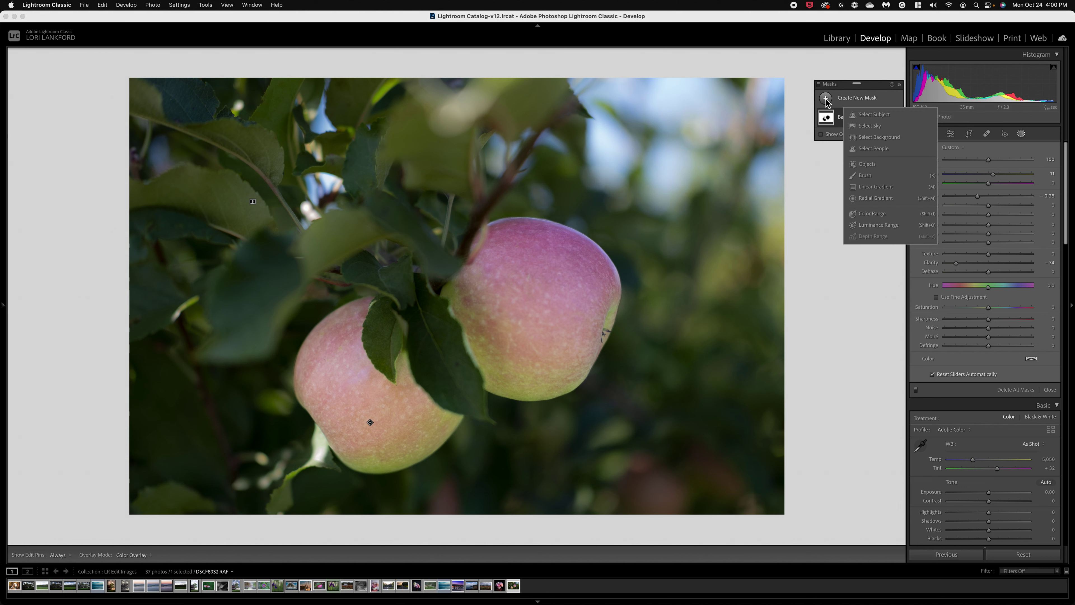
{"action": "left_click", "coordinate": [875, 114]}
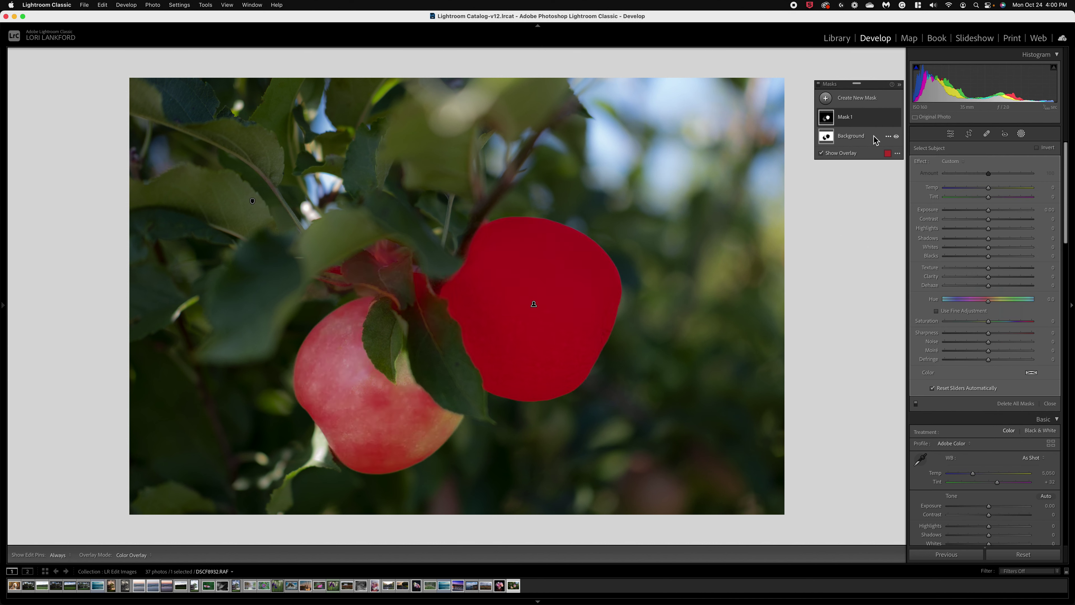
{"action": "double_click", "coordinate": [845, 117]}
{"action": "type", "text": "Apples"}
{"action": "key", "text": "Return"}
Step: Add the lower apple to the Apples mask with an Objects selection around it
{"action": "left_click", "coordinate": [842, 145]}
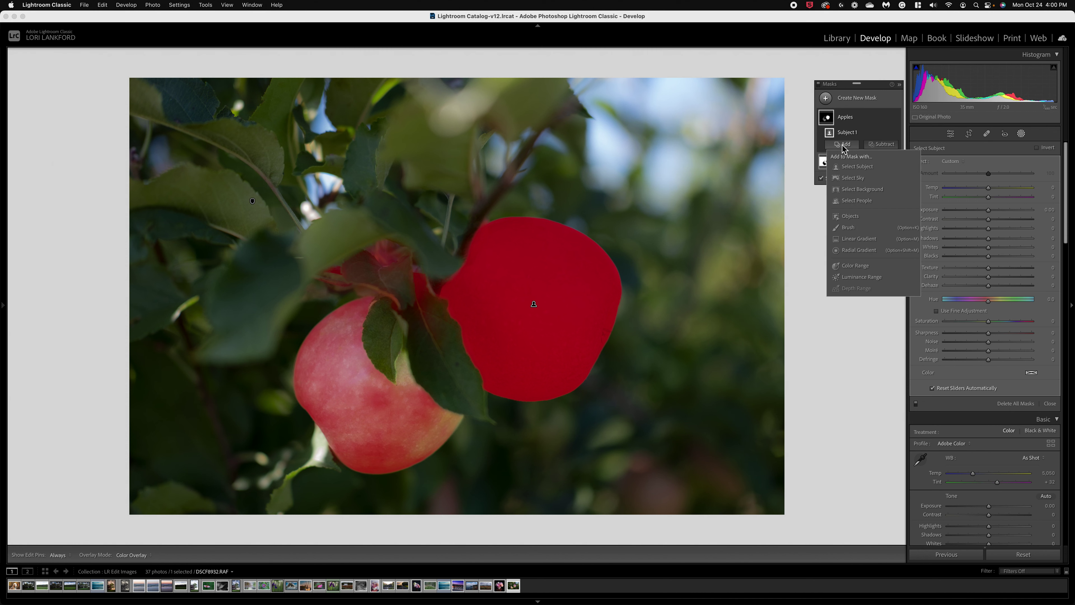
{"action": "left_click", "coordinate": [850, 216]}
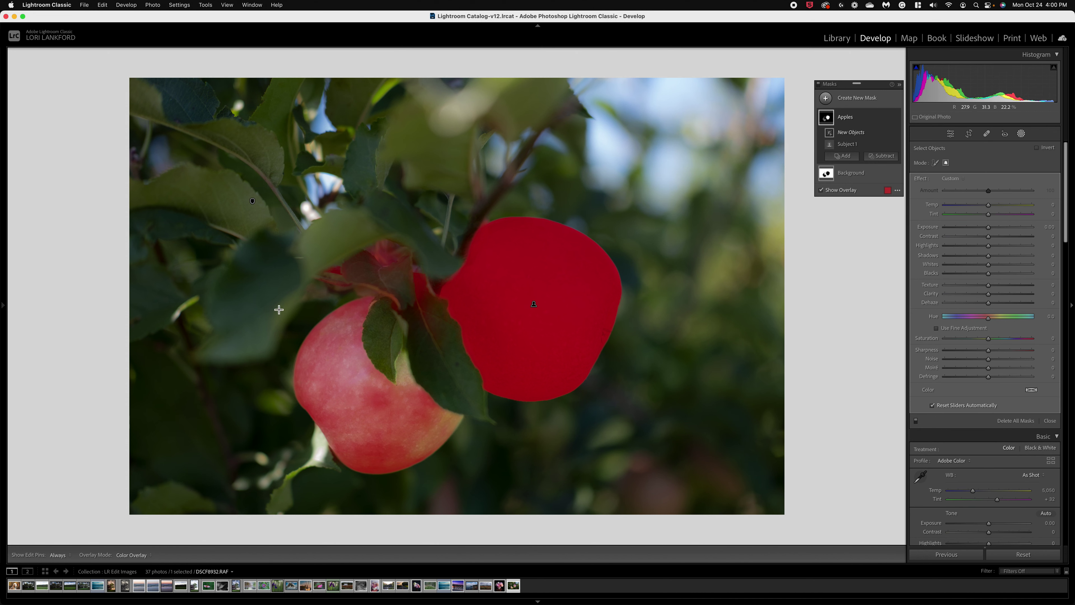
{"action": "left_click_drag", "start_coordinate": [279, 309], "coordinate": [493, 488]}
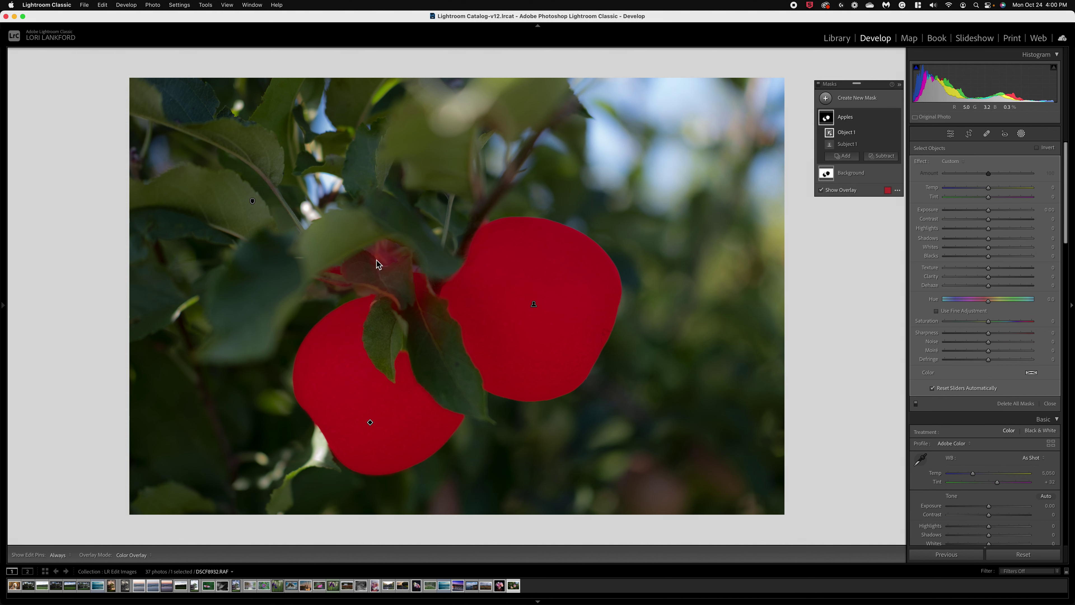
Step: Subtract the reddish leaves and stem area between the apples from the Apples mask using a brush with density 89
{"action": "left_click", "coordinate": [881, 155]}
{"action": "left_click", "coordinate": [893, 212]}
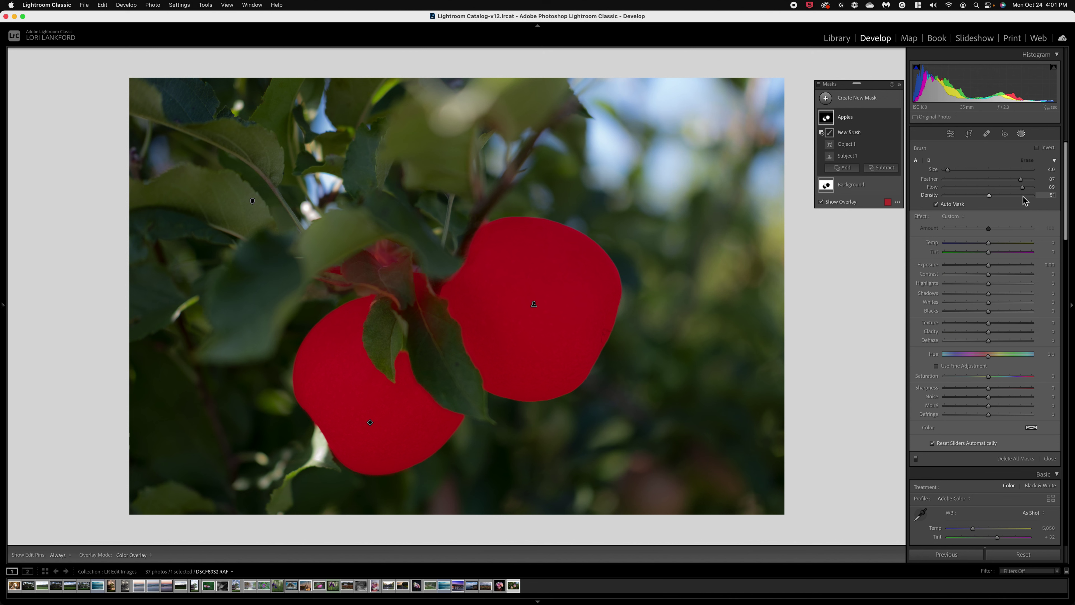
{"action": "key", "text": "h"}
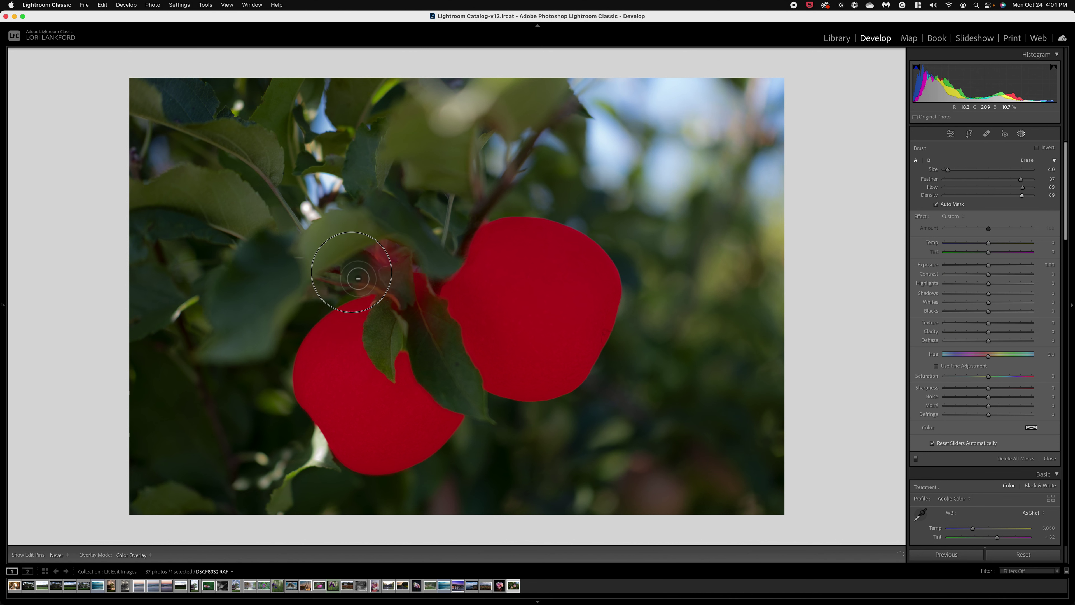
{"action": "mouse_move", "coordinate": [343, 274]}
{"action": "left_mouse_down"}
{"action": "mouse_move", "coordinate": [396, 228]}
{"action": "mouse_move", "coordinate": [360, 252]}
{"action": "mouse_move", "coordinate": [416, 286]}
{"action": "left_mouse_up"}
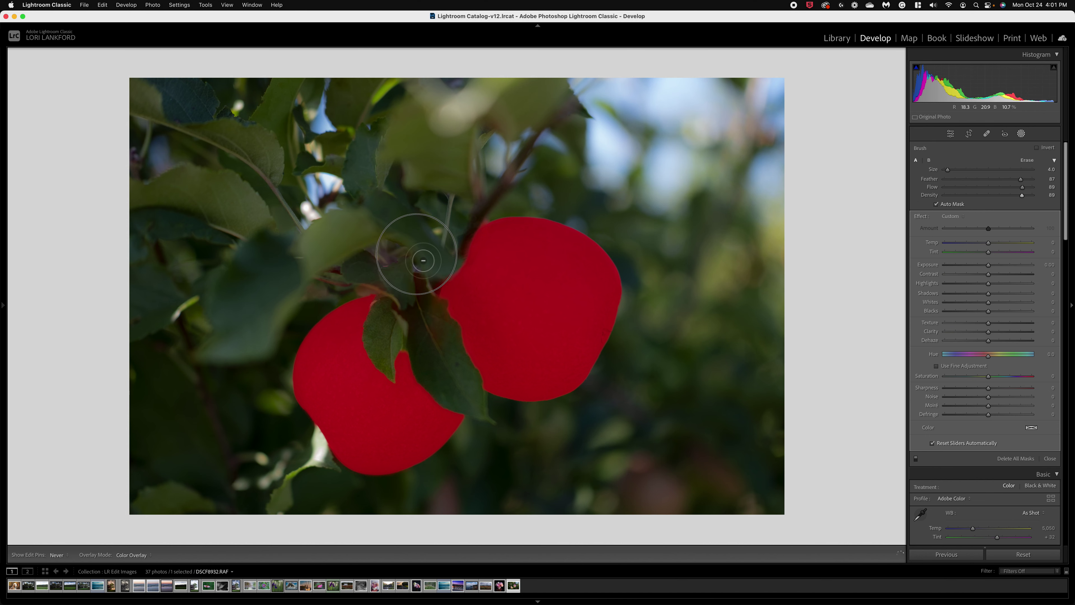
{"action": "key", "text": "h"}
{"action": "mouse_move", "coordinate": [437, 321]}
{"action": "left_mouse_down"}
{"action": "mouse_move", "coordinate": [425, 307]}
{"action": "mouse_move", "coordinate": [442, 313]}
{"action": "mouse_move", "coordinate": [444, 339]}
{"action": "left_mouse_up"}
{"action": "mouse_move", "coordinate": [896, 159]}
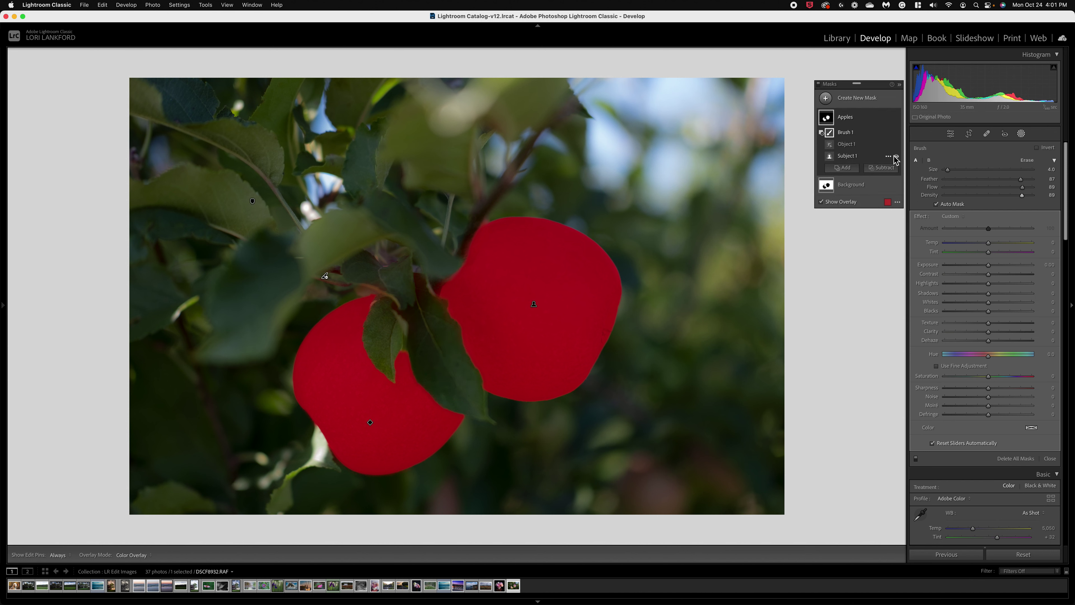
Step: Hide the overlay and set the Apples mask's texture to 34, clarity to 26, dehaze to 18 and exposure to -0.33
{"action": "left_click", "coordinate": [821, 202]}
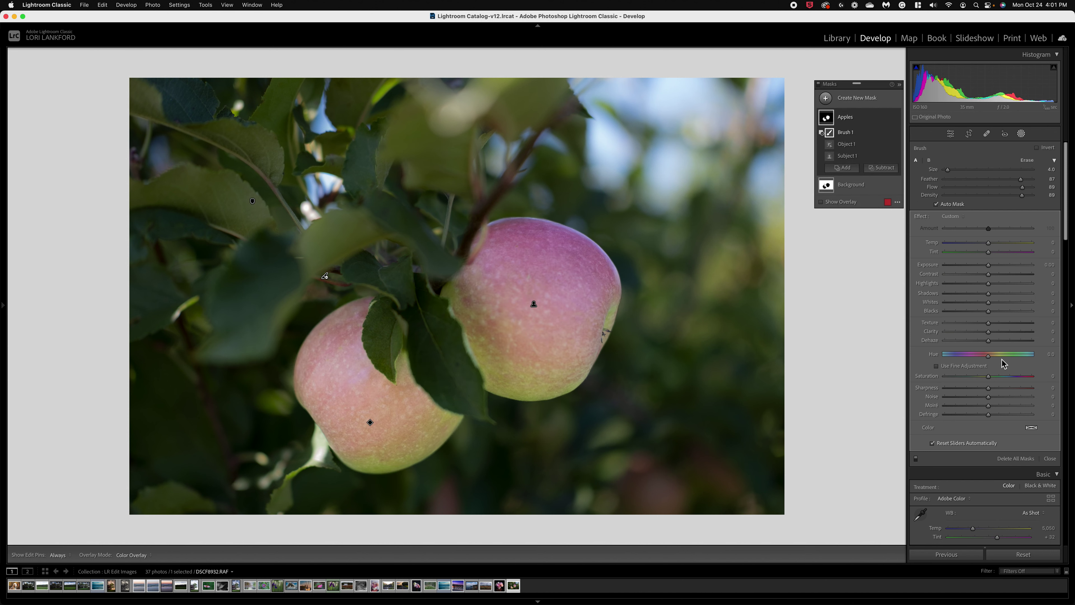
{"action": "left_click_drag", "start_coordinate": [989, 322], "coordinate": [1002, 322]}
{"action": "left_click_drag", "start_coordinate": [988, 331], "coordinate": [999, 331]}
{"action": "left_click_drag", "start_coordinate": [988, 340], "coordinate": [996, 340]}
{"action": "left_click_drag", "start_coordinate": [988, 264], "coordinate": [984, 267]}
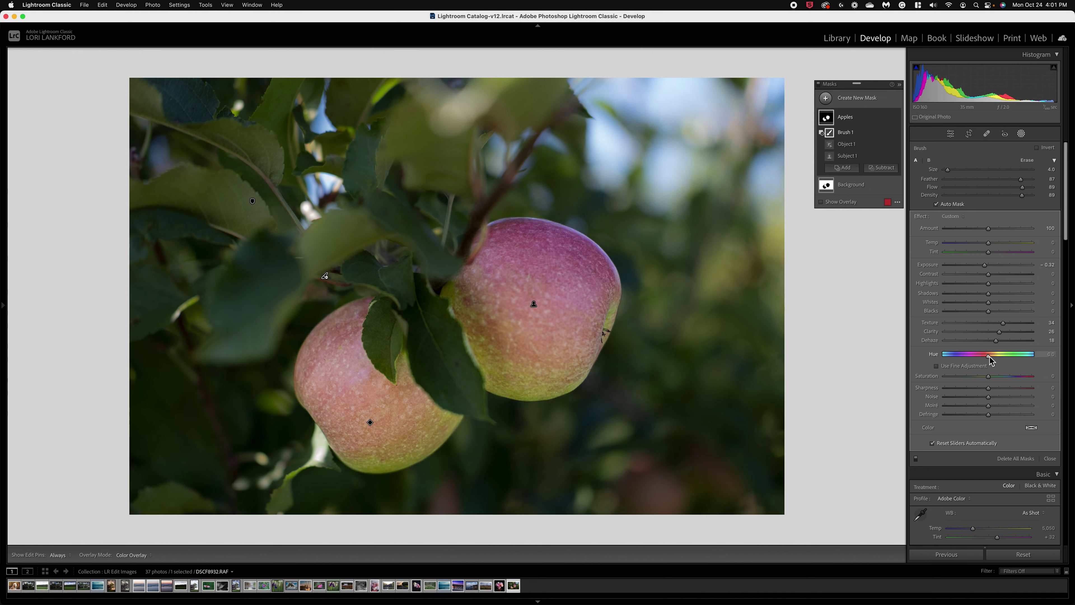
Step: Set the Apples mask's hue to -27.1 and saturation to 17, and compare the photo with the mask off and on
{"action": "left_click_drag", "start_coordinate": [989, 359], "coordinate": [981, 359]}
{"action": "left_click_drag", "start_coordinate": [988, 376], "coordinate": [995, 378]}
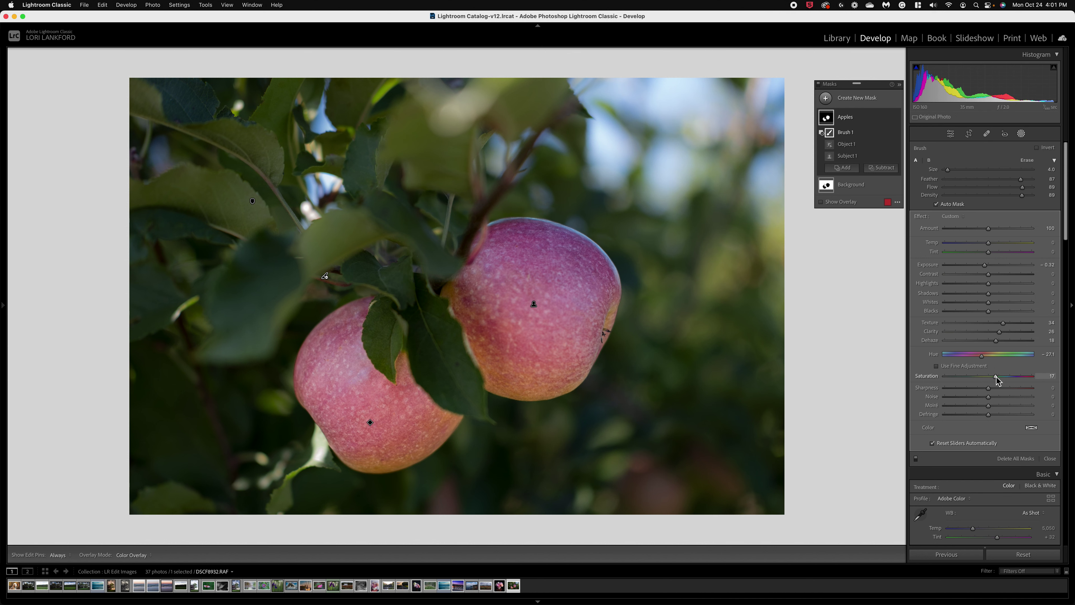
{"action": "mouse_move", "coordinate": [893, 121]}
{"action": "left_click", "coordinate": [896, 118]}
{"action": "left_click", "coordinate": [896, 118]}
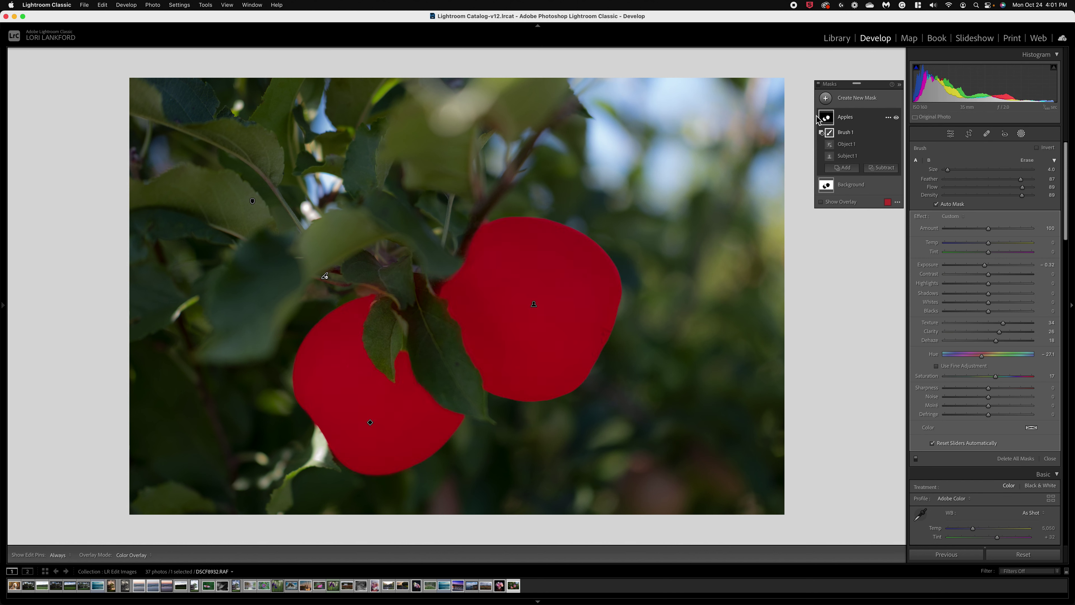
{"action": "left_click", "coordinate": [825, 98]}
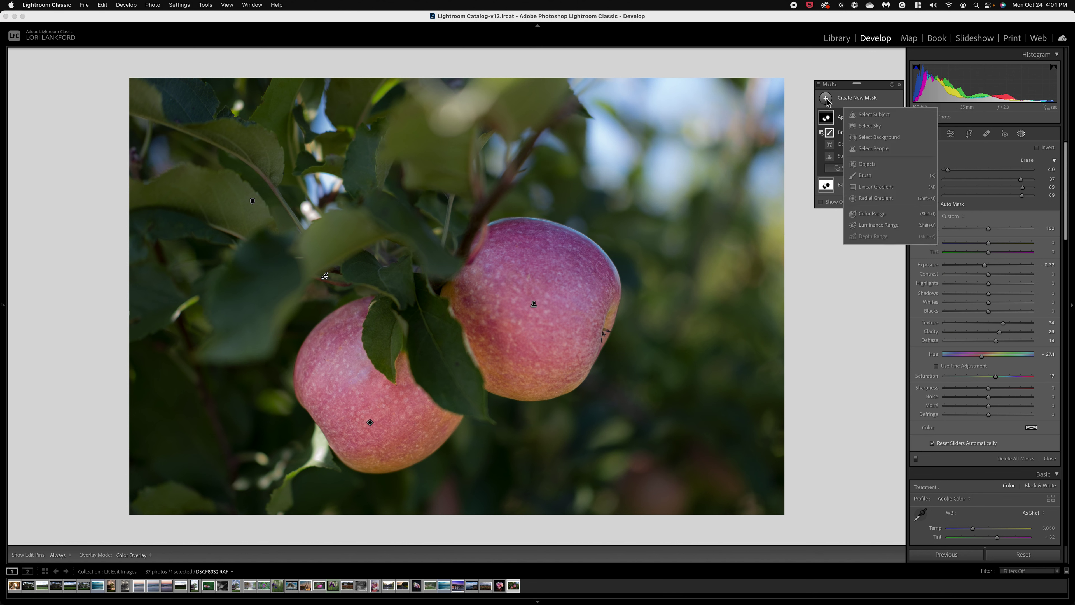
{"action": "left_click", "coordinate": [864, 175]}
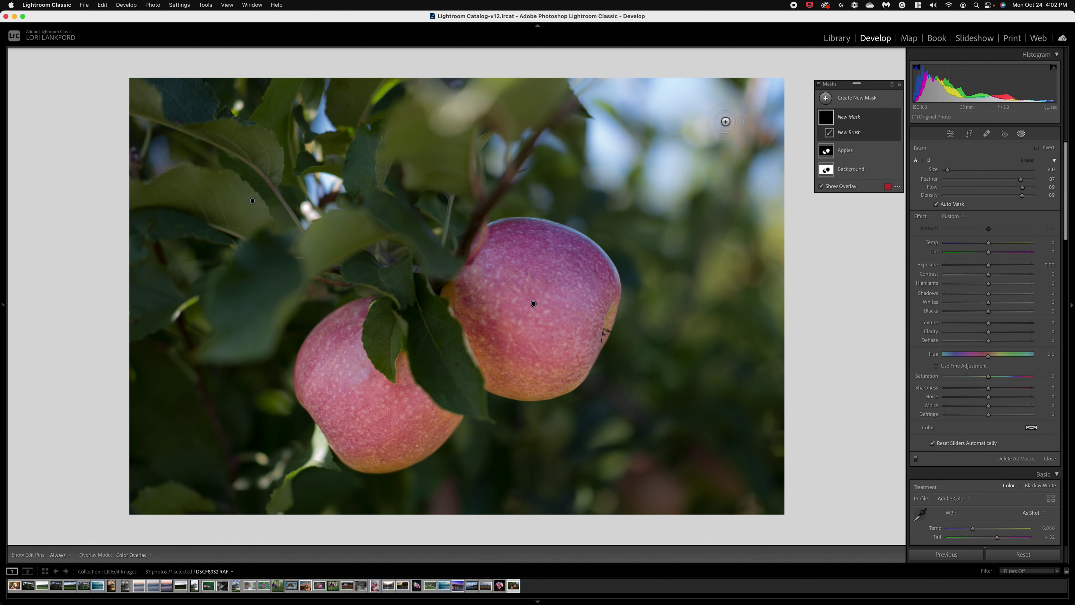
{"action": "scroll", "coordinate": [736, 117], "scroll_direction": "up", "scroll_amount": 3}
{"action": "left_click_drag", "start_coordinate": [751, 104], "coordinate": [767, 113]}
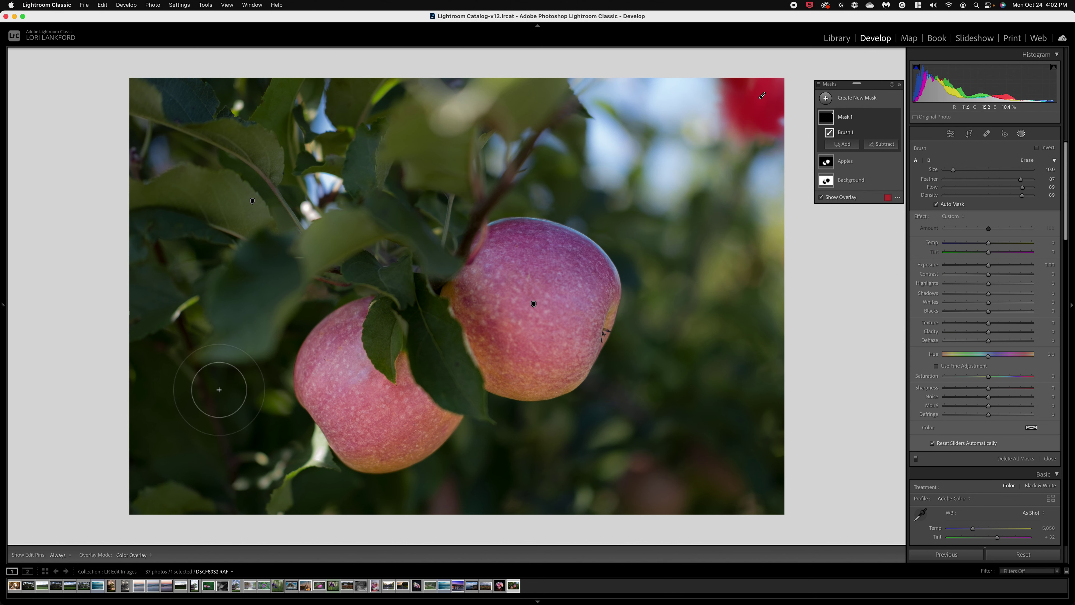
{"action": "key", "text": "apostrophe"}
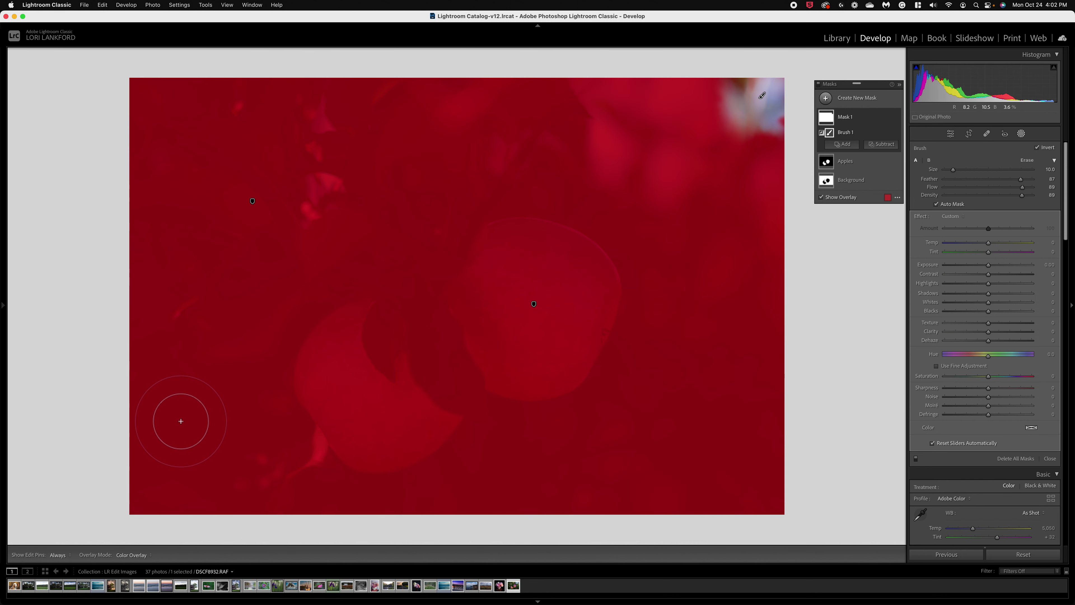
{"action": "scroll", "coordinate": [181, 421], "scroll_direction": "up", "scroll_amount": 1}
{"action": "scroll", "coordinate": [181, 421], "scroll_direction": "up", "scroll_amount": 3}
{"action": "left_click", "coordinate": [1037, 147]}
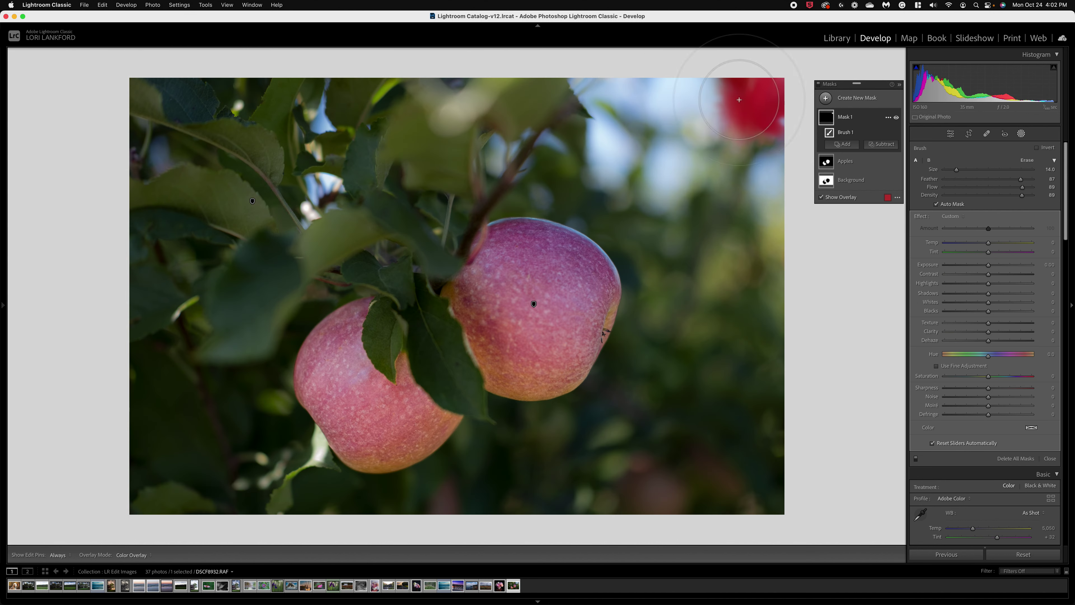
{"action": "left_click", "coordinate": [889, 118]}
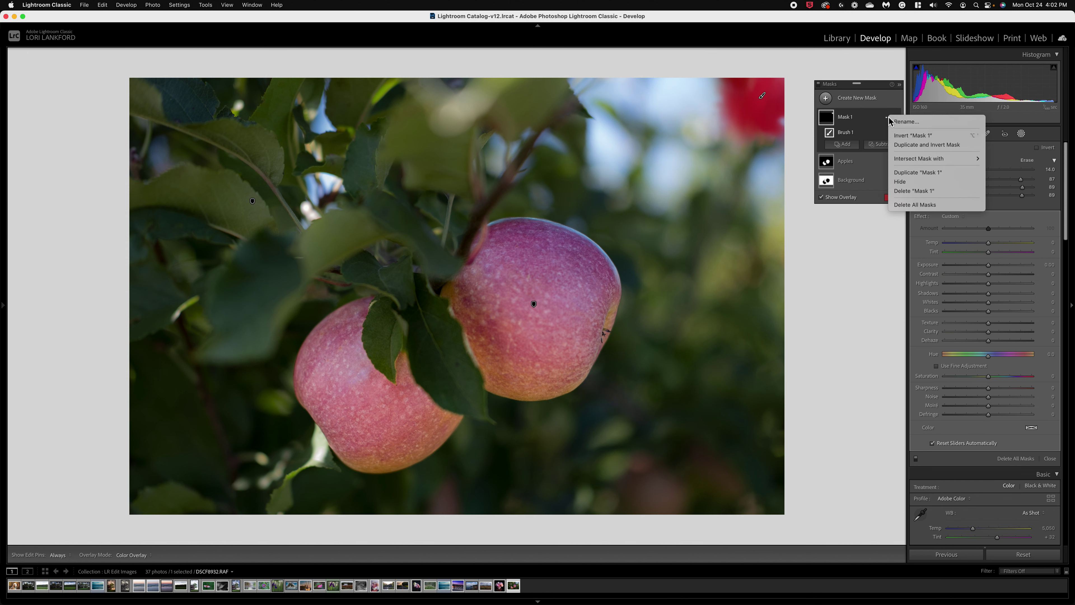
{"action": "left_click", "coordinate": [908, 191]}
Step: Create a new Brush mask and paint the photo's upper-right corner with a size 14 brush
{"action": "left_click", "coordinate": [826, 98]}
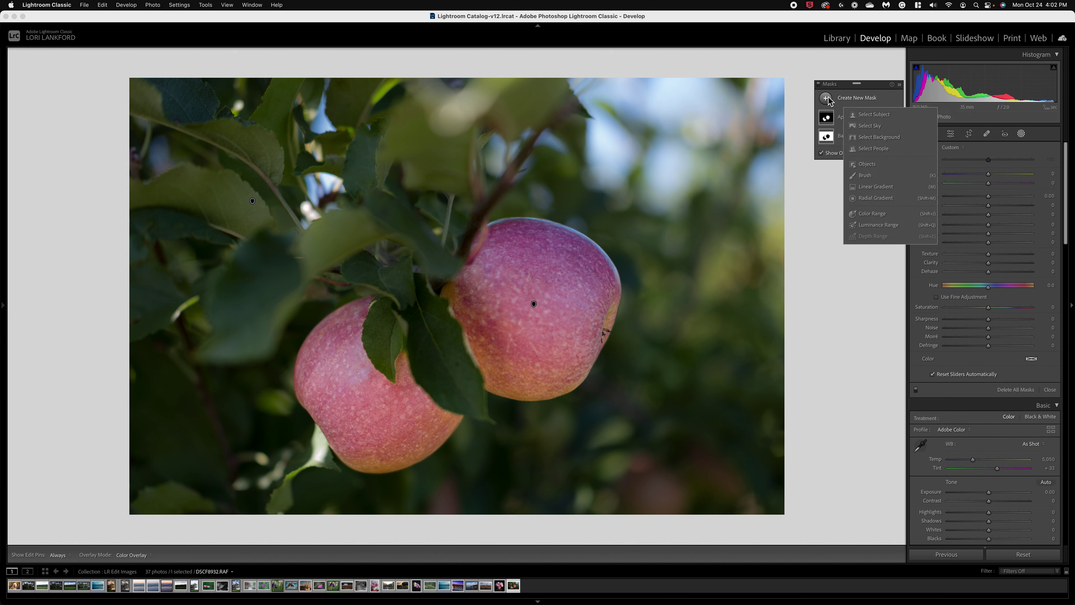
{"action": "left_click", "coordinate": [865, 175]}
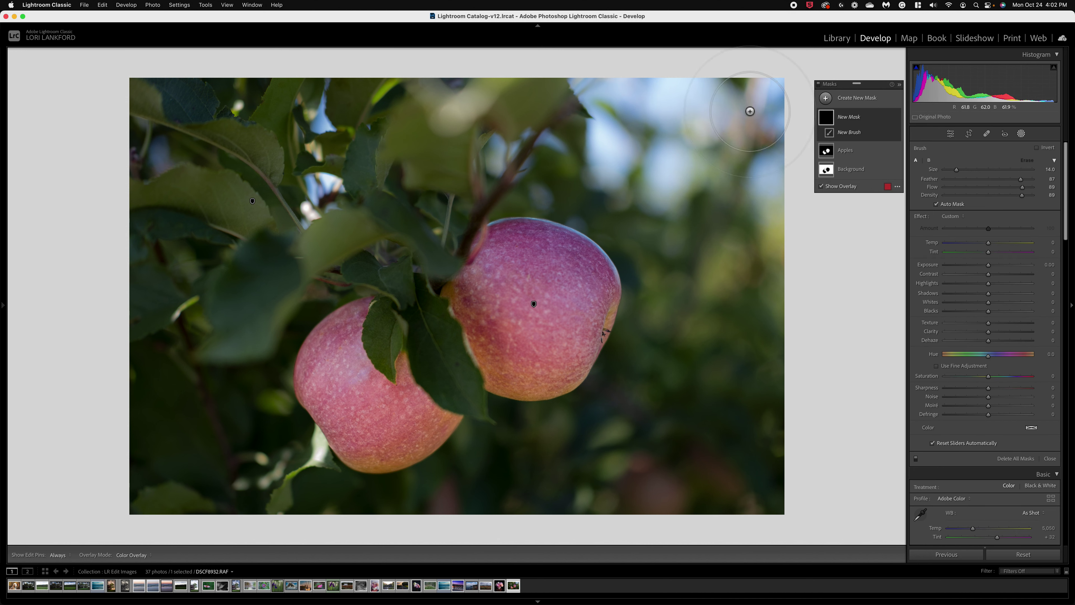
{"action": "key", "text": "h"}
{"action": "left_click_drag", "start_coordinate": [749, 111], "coordinate": [769, 114]}
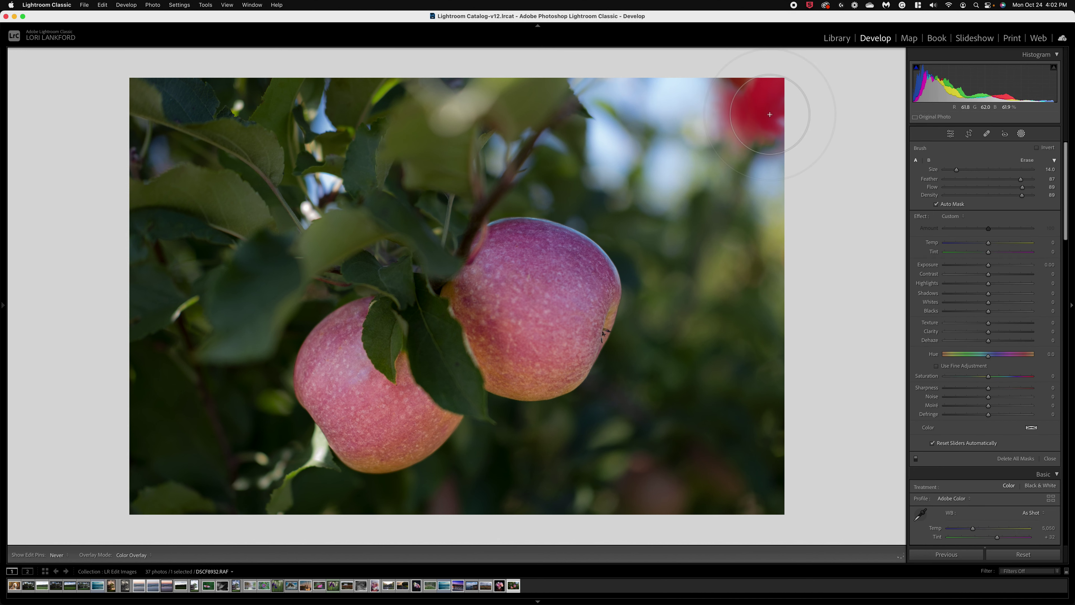
{"action": "key", "text": "h"}
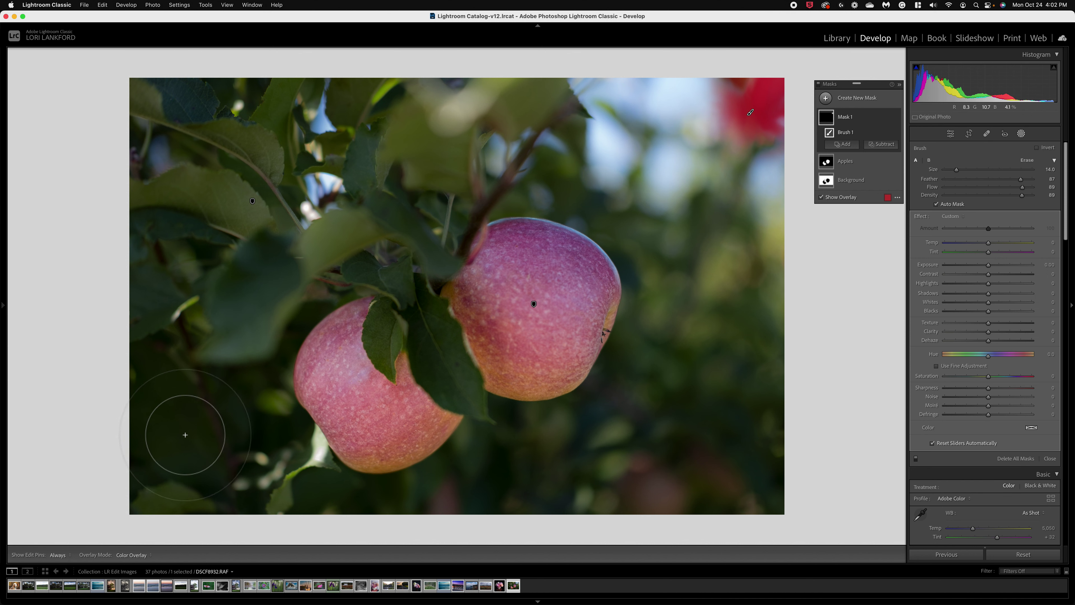
Step: Enlarge the brush to size 17 and paint a diagonal light beam across the apples between the lower-left and upper-right corners
{"action": "scroll", "coordinate": [185, 435], "scroll_direction": "up", "scroll_amount": 3}
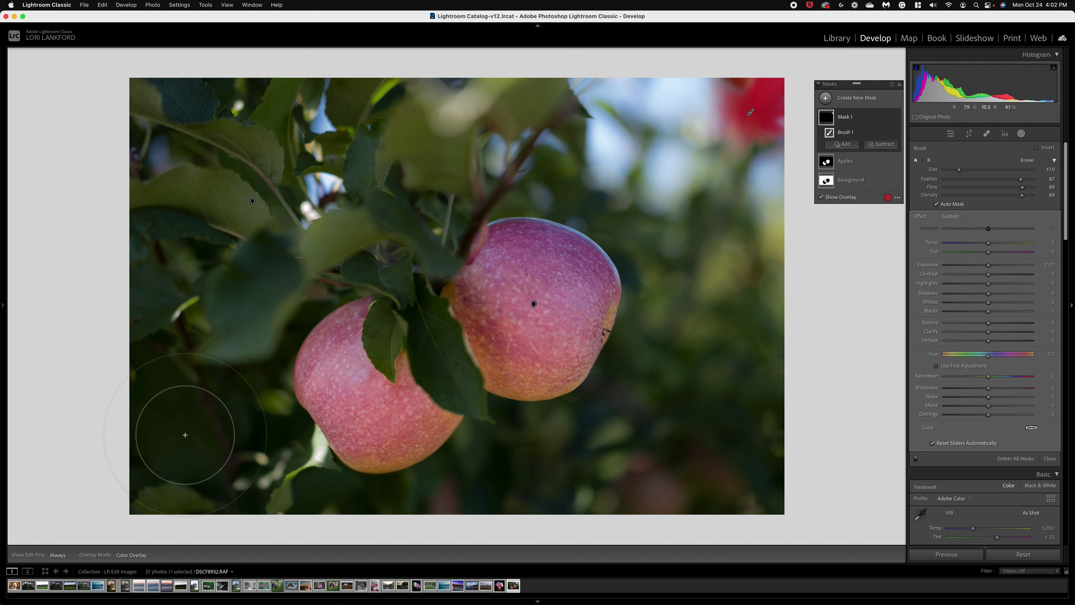
{"action": "key", "text": "h"}
{"action": "left_click_drag", "start_coordinate": [168, 460], "coordinate": [194, 463]}
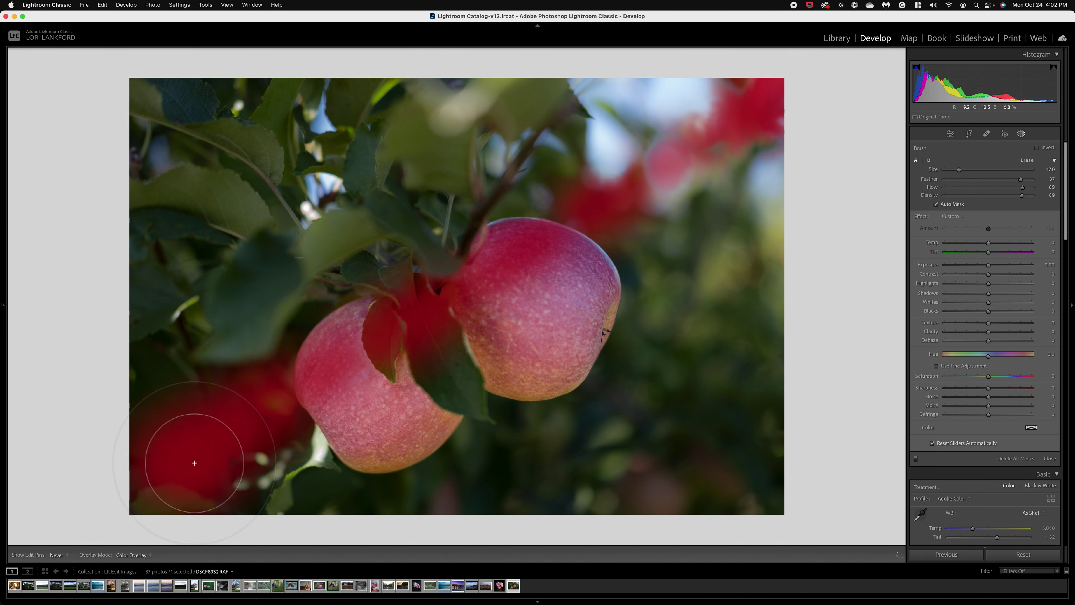
{"action": "key", "text": "h"}
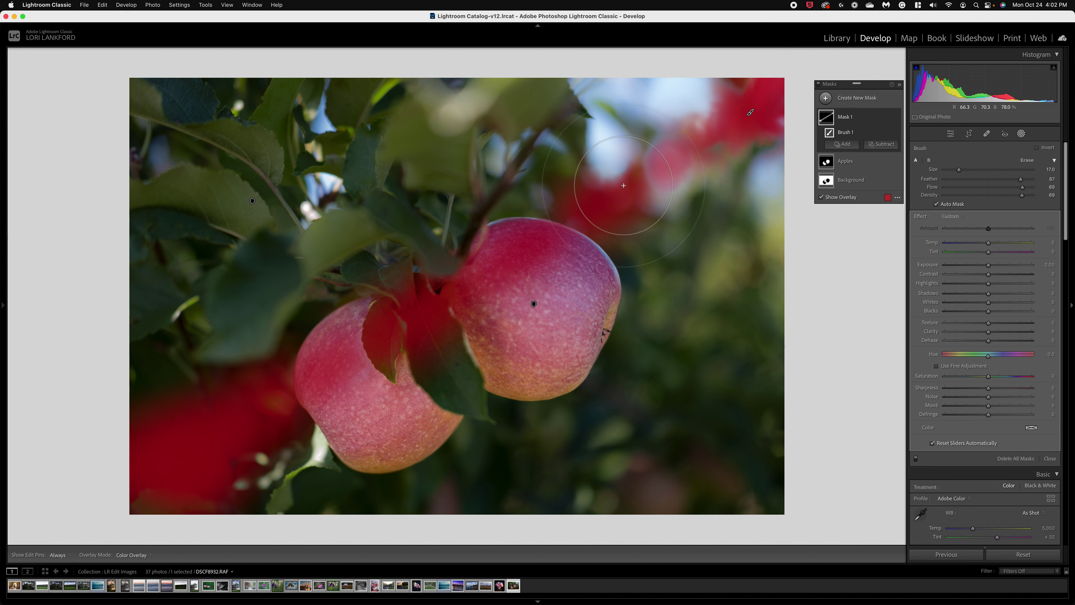
{"action": "key", "text": "h"}
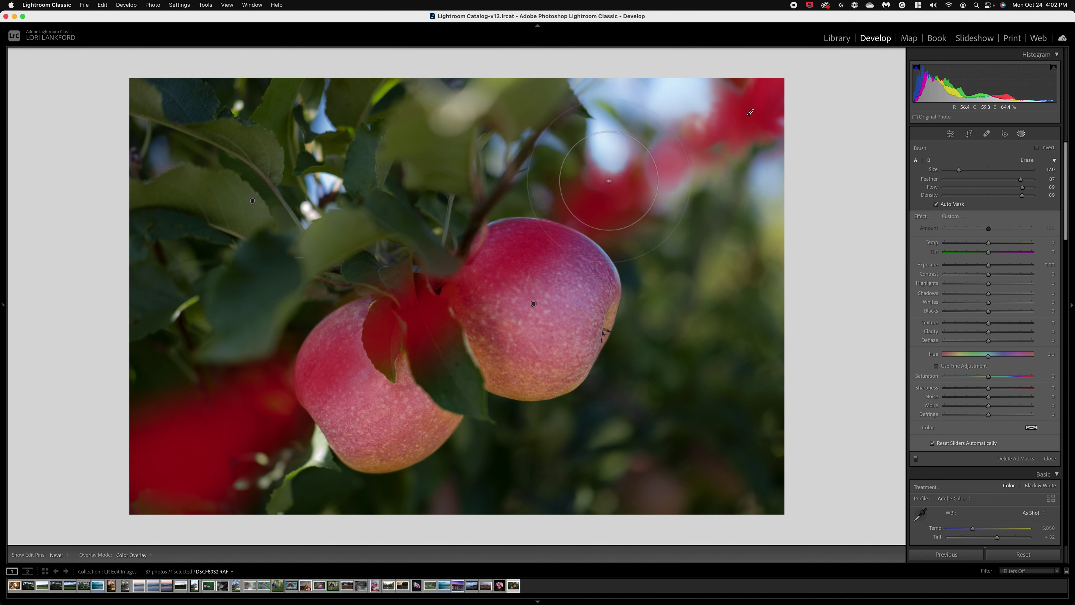
{"action": "key", "text": "h"}
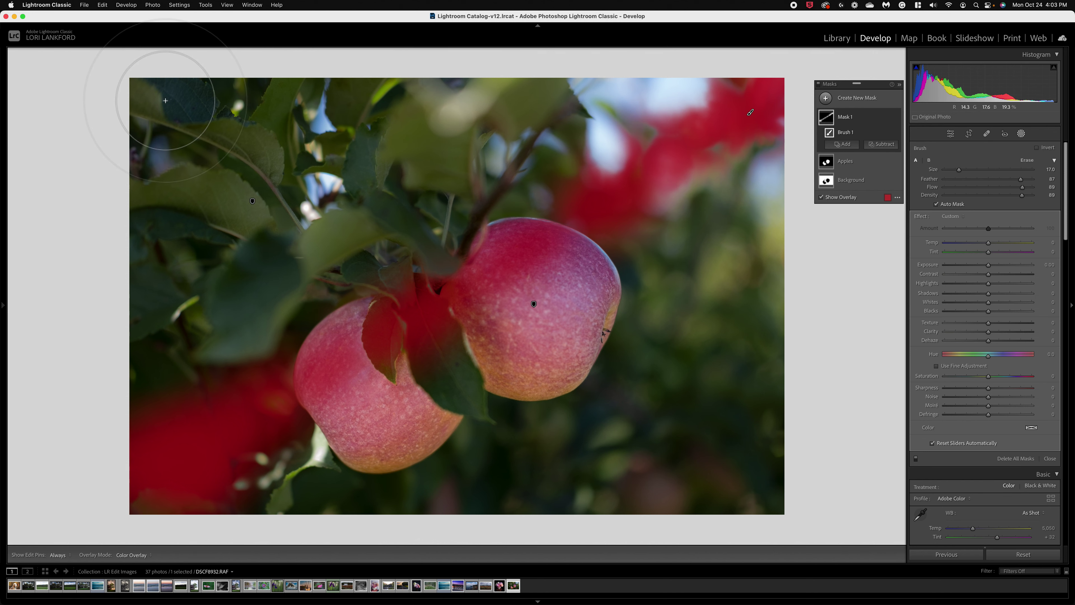
Step: Rename the brushed beam mask as Light
{"action": "double_click", "coordinate": [845, 116]}
{"action": "type", "text": "Light"}
{"action": "key", "text": "Return"}
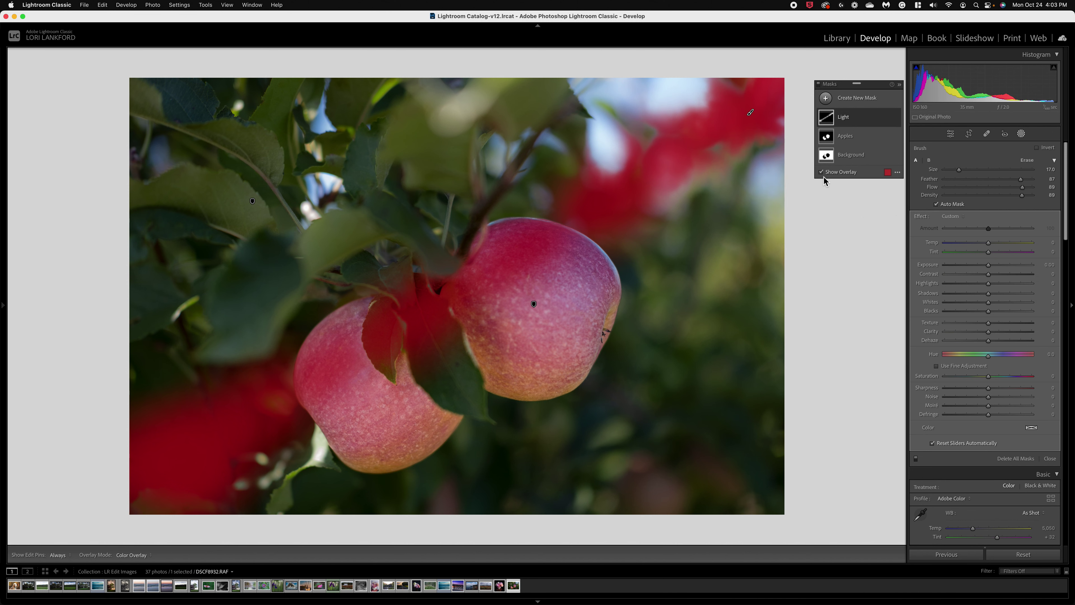
Step: Hide the overlay and set the Light mask's temp to 30 and exposure to 1.20
{"action": "left_click_drag", "start_coordinate": [990, 265], "coordinate": [1000, 271]}
{"action": "left_click_drag", "start_coordinate": [988, 242], "coordinate": [1001, 242]}
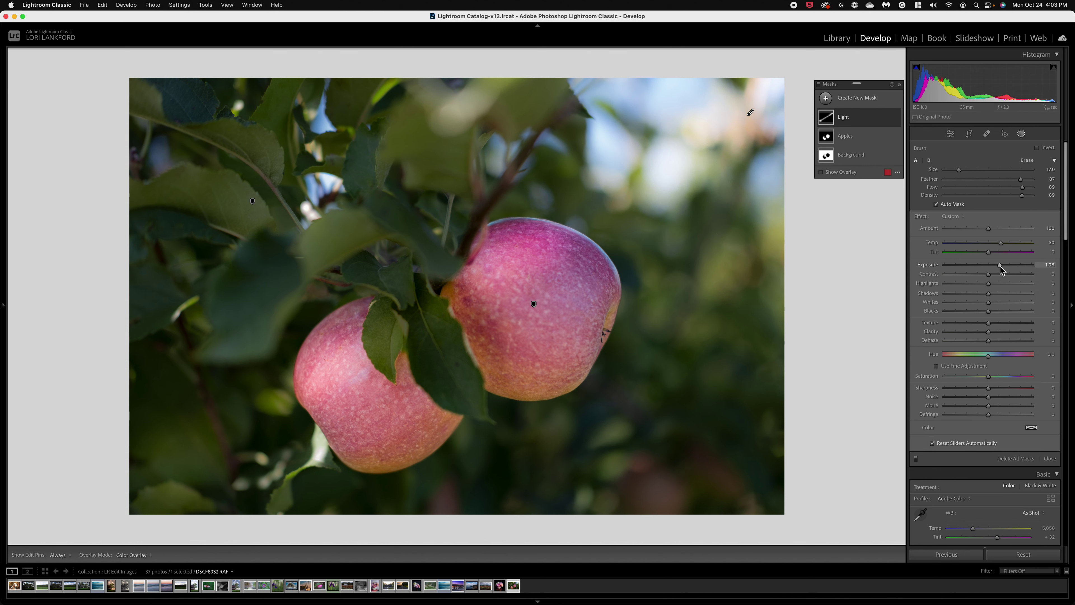
{"action": "left_click_drag", "start_coordinate": [999, 265], "coordinate": [1003, 270]}
{"action": "mouse_move", "coordinate": [861, 124]}
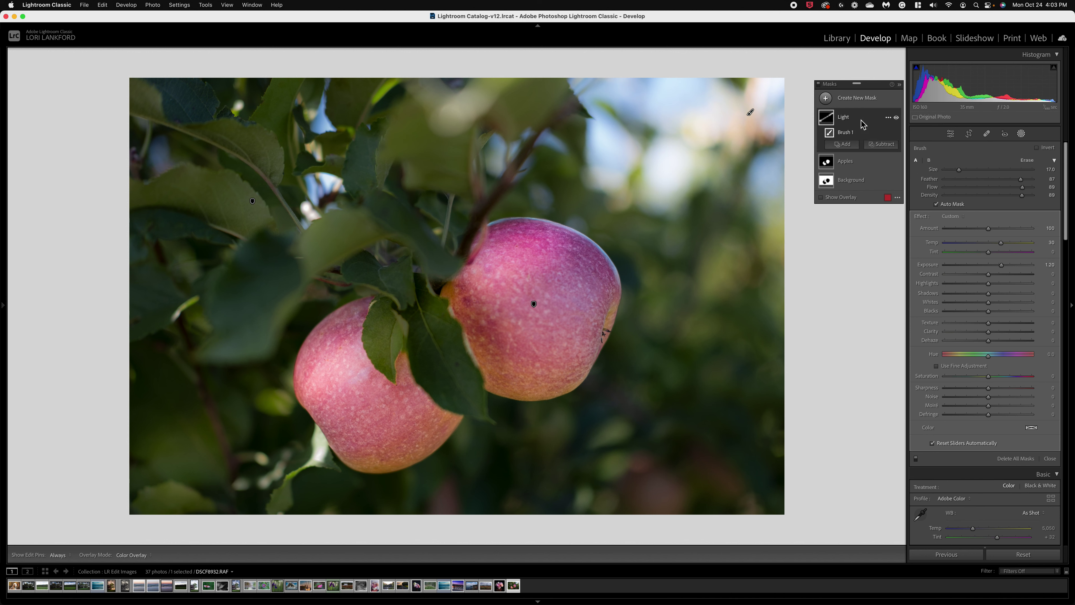
Step: Subtract part of the beam over the lower-left foliage from the Light mask with a brush at flow 51 and density 51
{"action": "left_click", "coordinate": [886, 144]}
{"action": "left_click", "coordinate": [887, 231]}
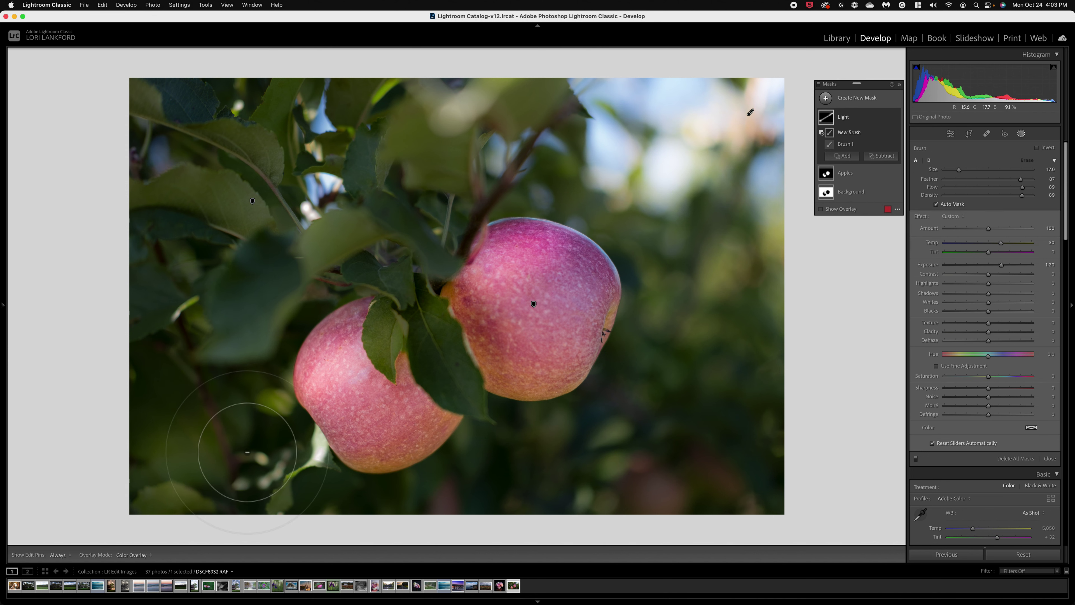
{"action": "left_click_drag", "start_coordinate": [1022, 186], "coordinate": [989, 187]}
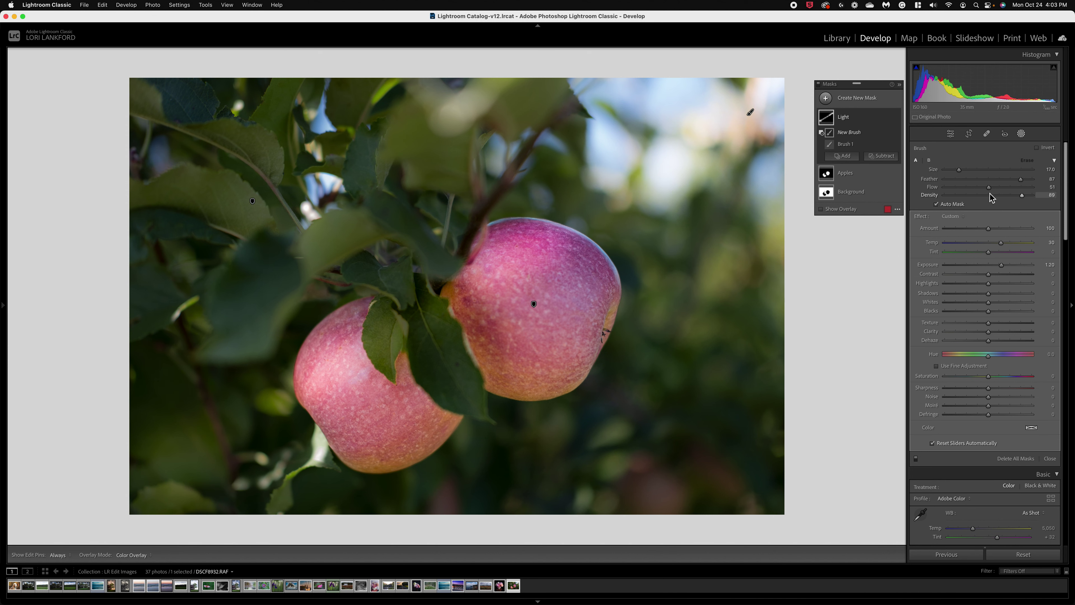
{"action": "key", "text": "h"}
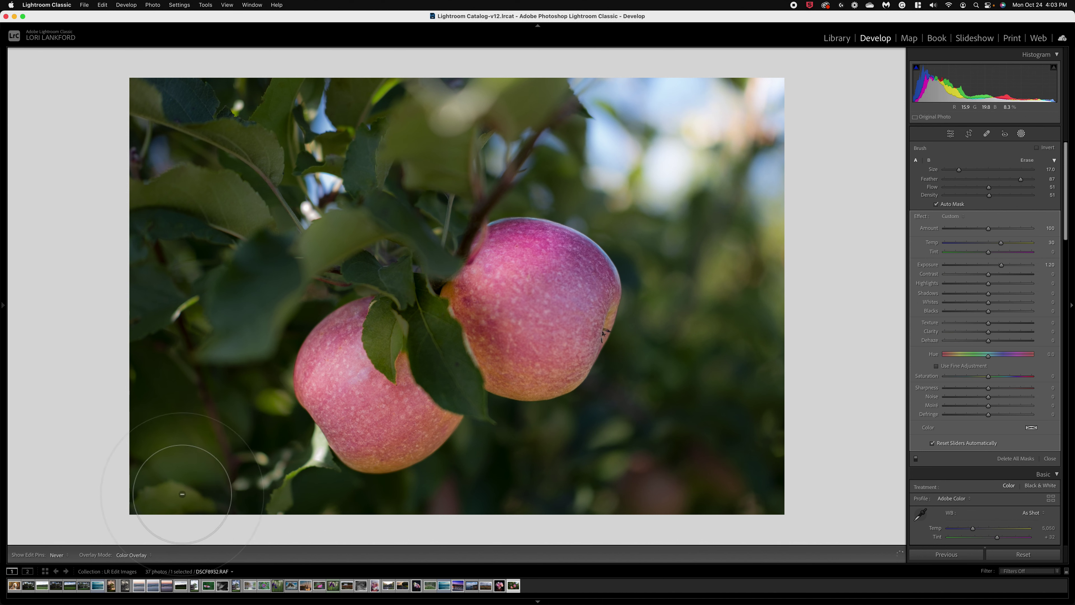
{"action": "key", "text": "h"}
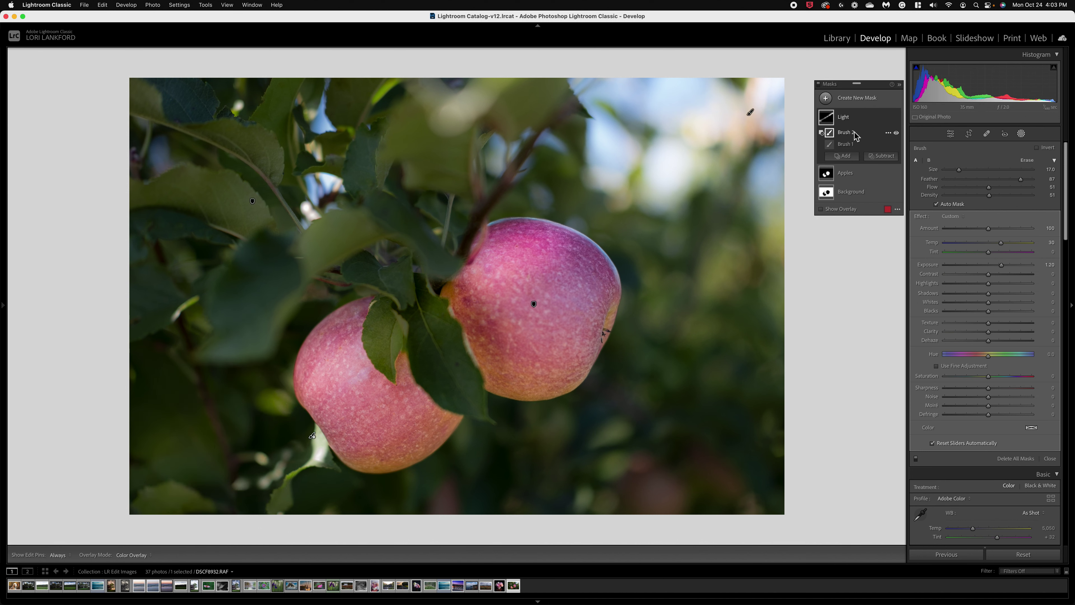
{"action": "left_click", "coordinate": [820, 209]}
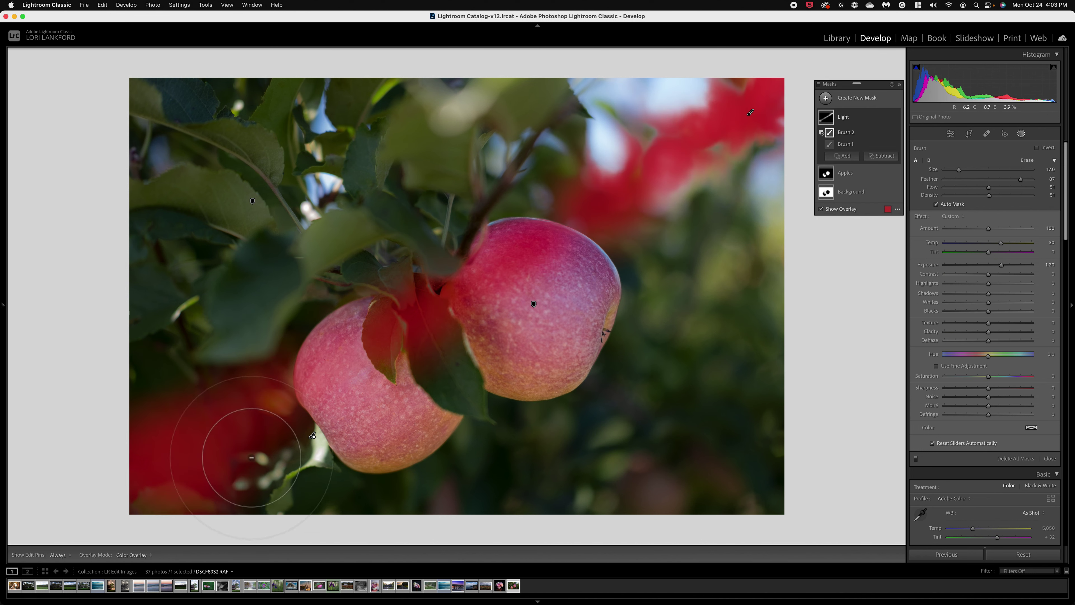
{"action": "key", "text": "h"}
{"action": "key", "text": "h"}
{"action": "left_click", "coordinate": [820, 209]}
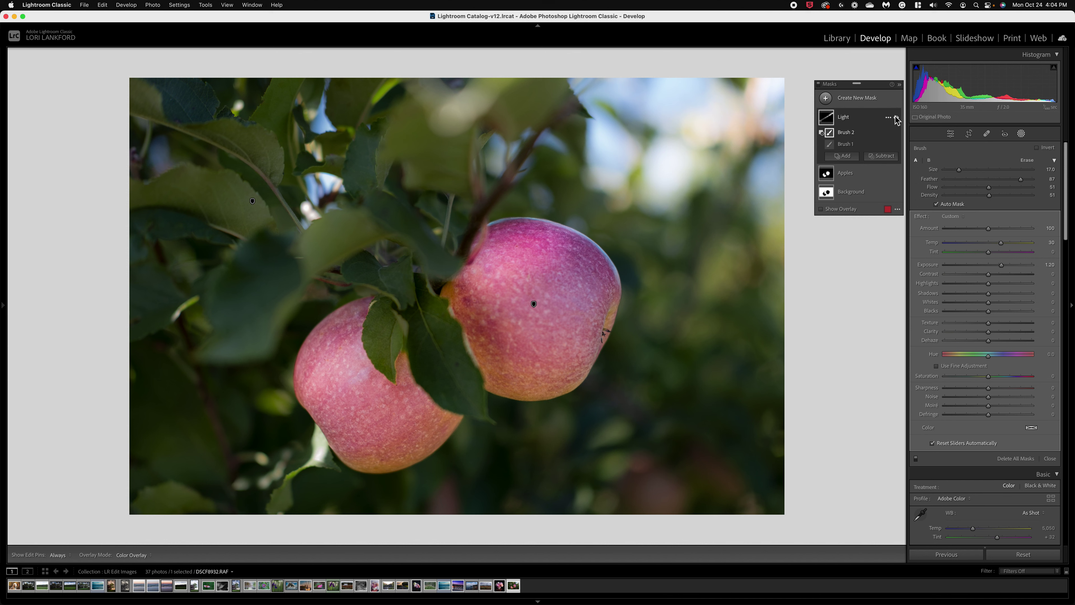
Step: Compare the photo with the Light mask off and on, and bring up the available types for a new mask
{"action": "left_click", "coordinate": [897, 118]}
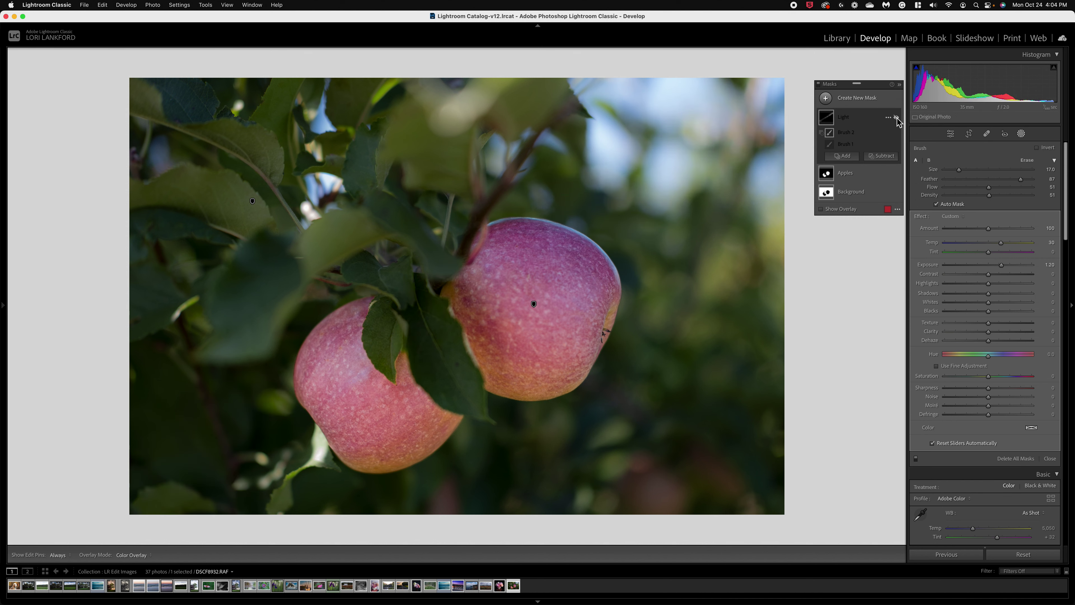
{"action": "left_click", "coordinate": [896, 118]}
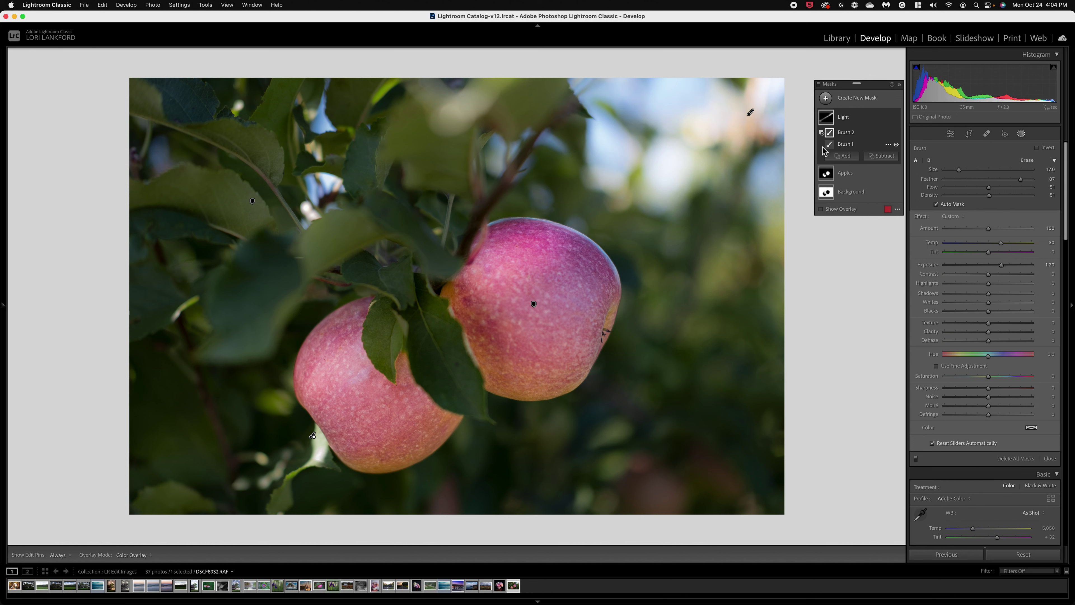
{"action": "left_click", "coordinate": [847, 101]}
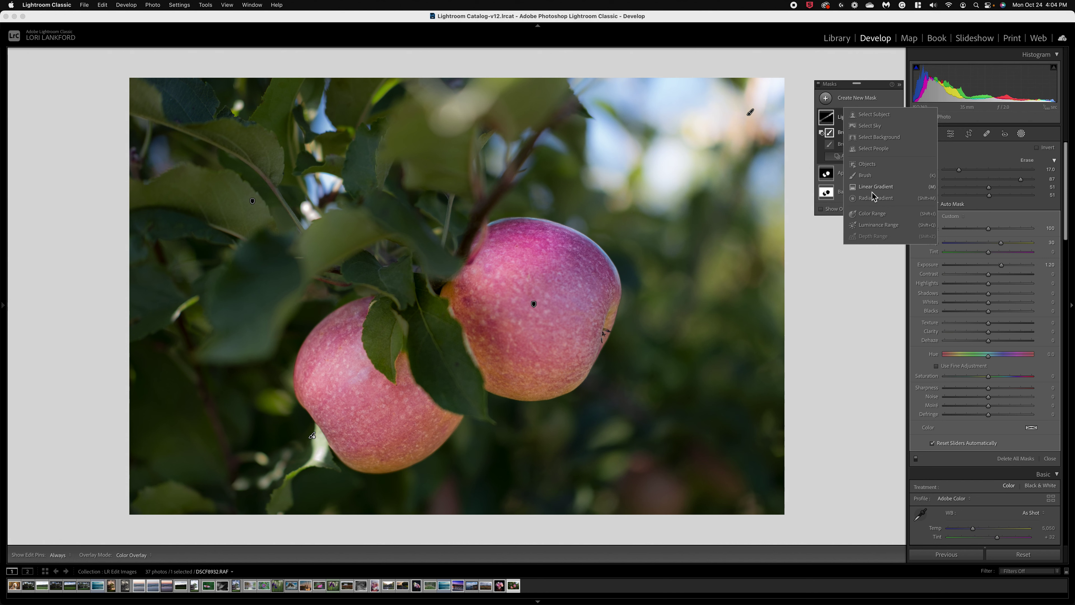